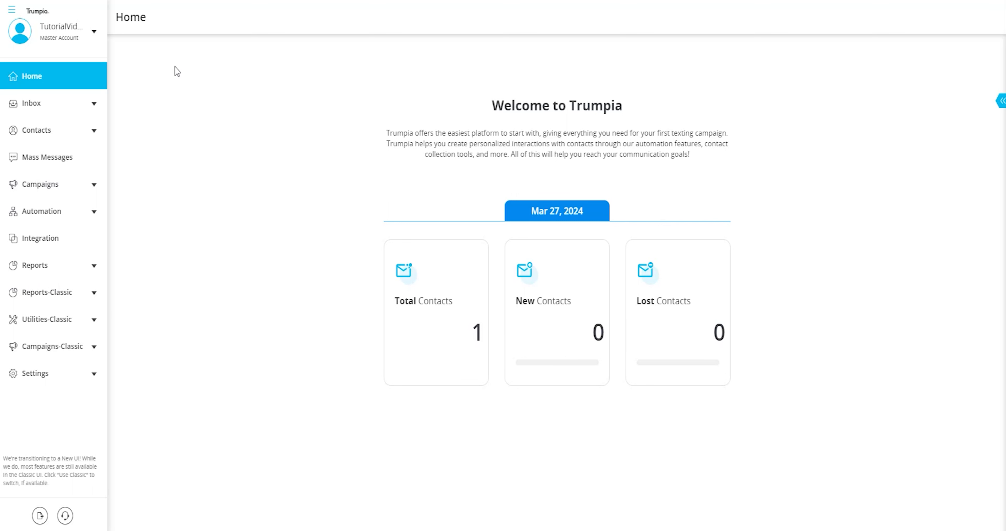
- Expand Automation in the sidebar and open the Workbench workflow list
left_click(67, 220)
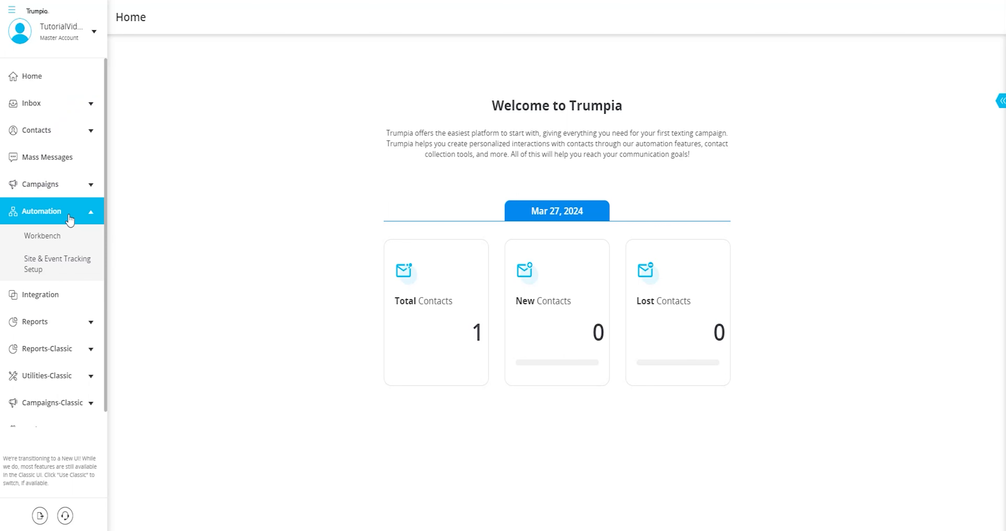
left_click(51, 237)
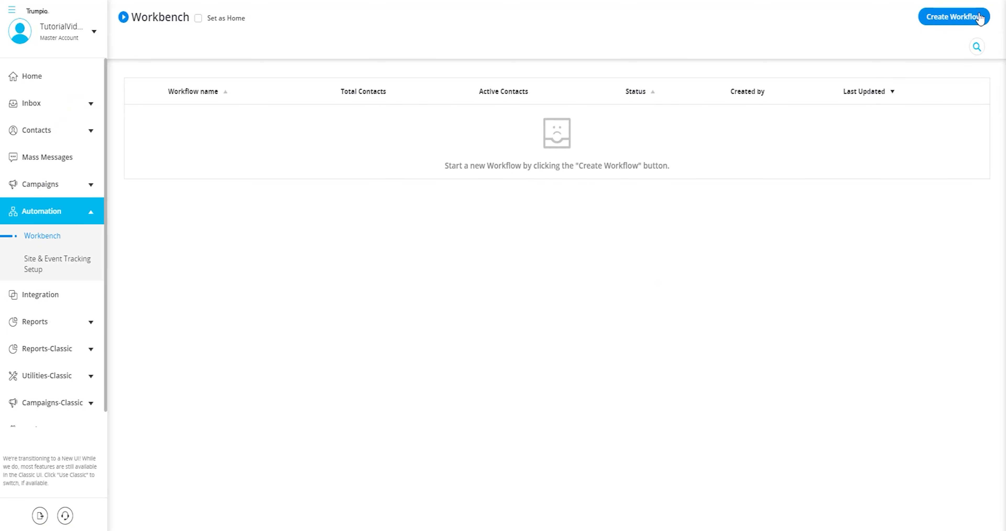
- Start a new workflow from Workbench to reach the template gallery
left_click(956, 18)
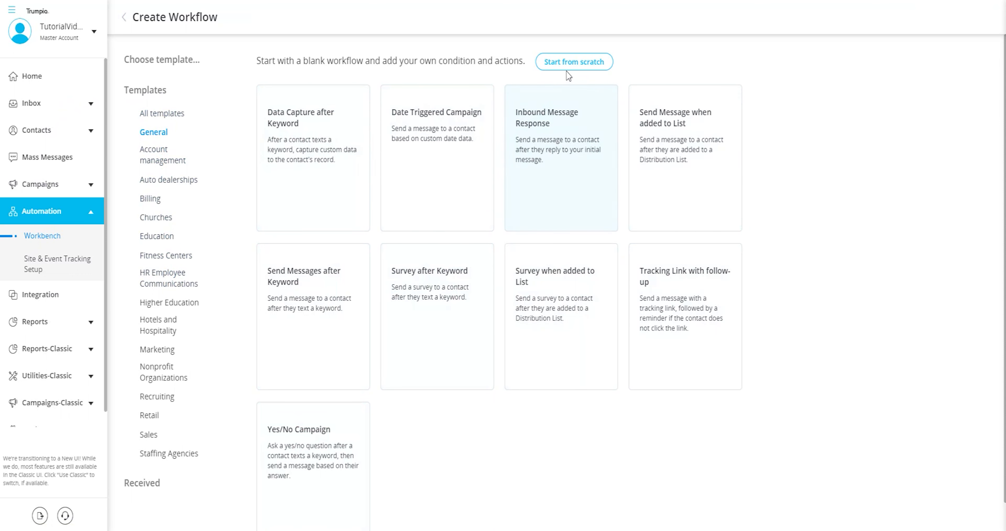
- Begin a blank workflow from scratch instead of using a template
left_click(578, 66)
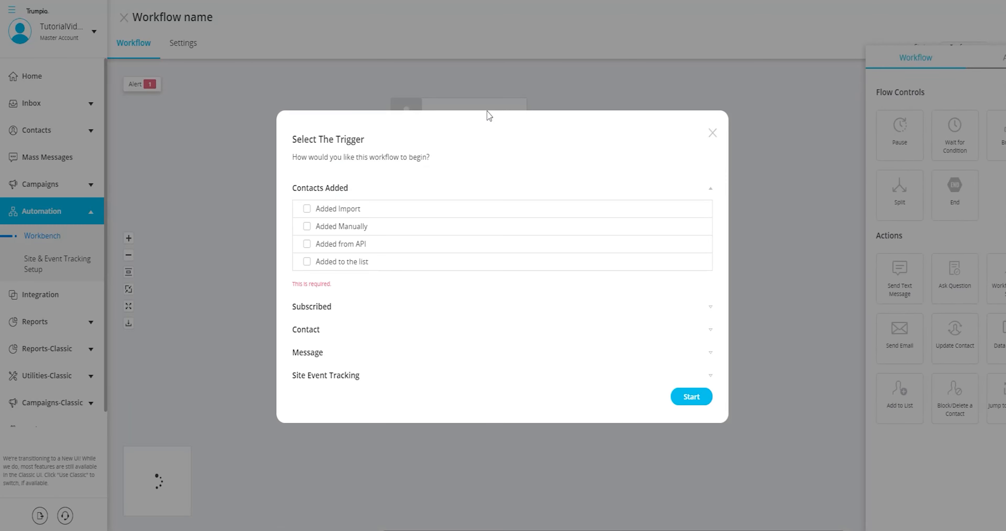
left_click_drag(370, 142, 287, 143)
left_click(458, 164)
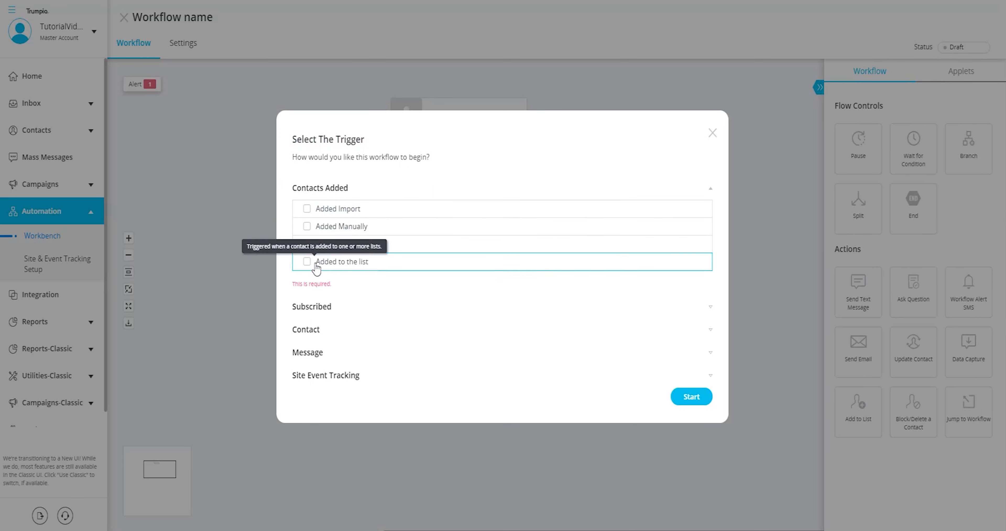
- Browse the Subscribed, Contact, Message and Site Event Tracking triggers, ending on Contacts Added
left_click(313, 308)
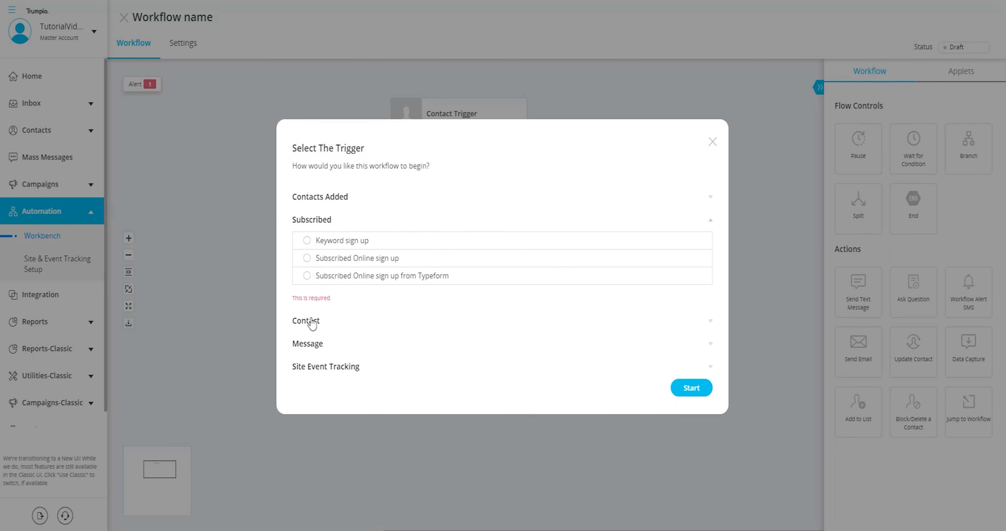
left_click(310, 331)
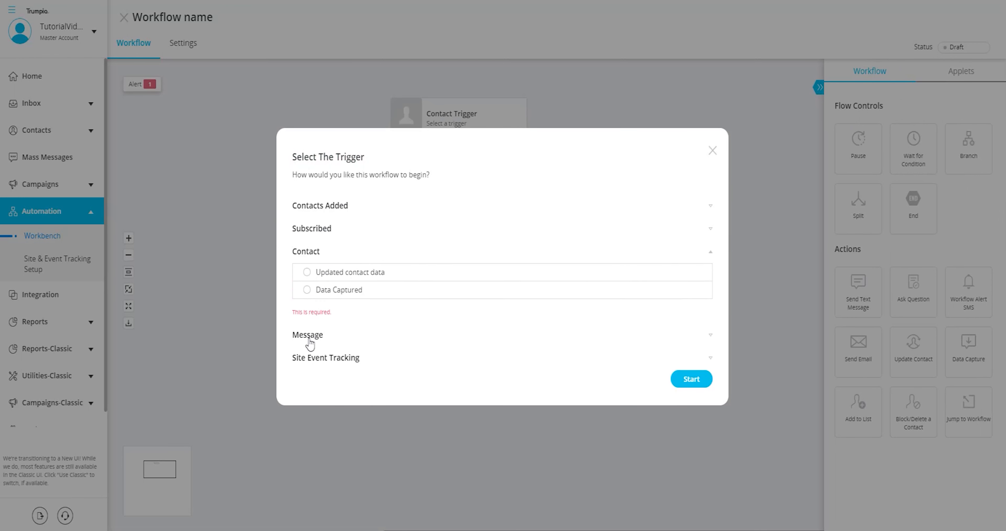
left_click(309, 336)
left_click(320, 367)
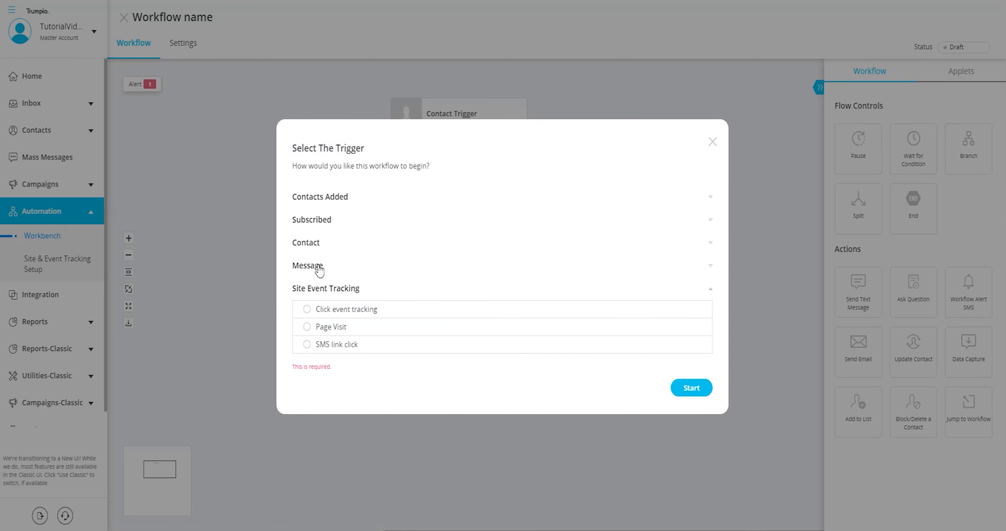
left_click(320, 199)
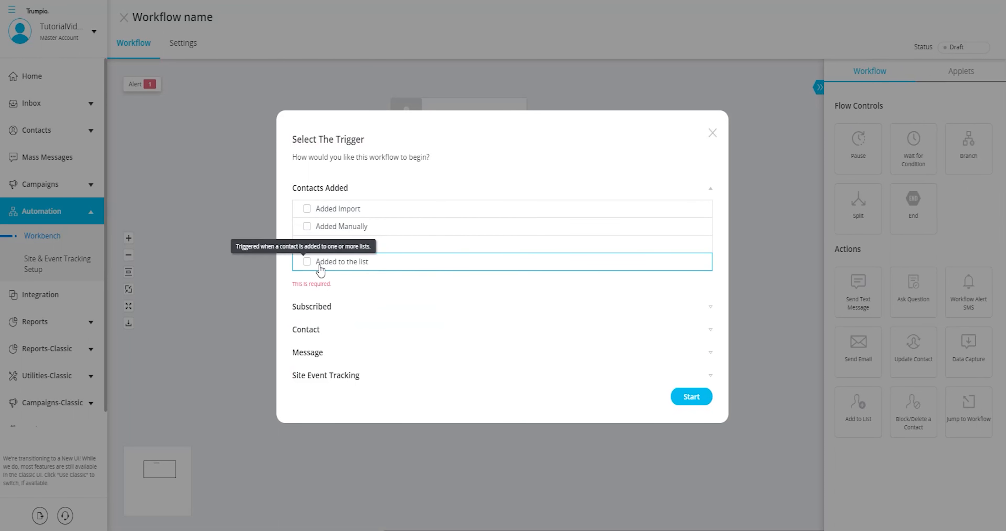
- Trigger the workflow on Added to the list with the Employees distribution list
left_click(307, 262)
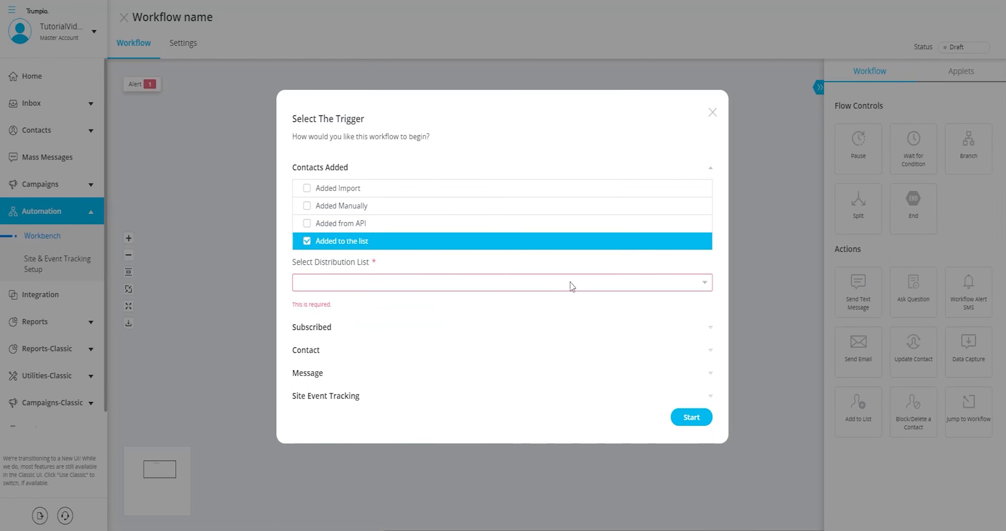
left_click(705, 285)
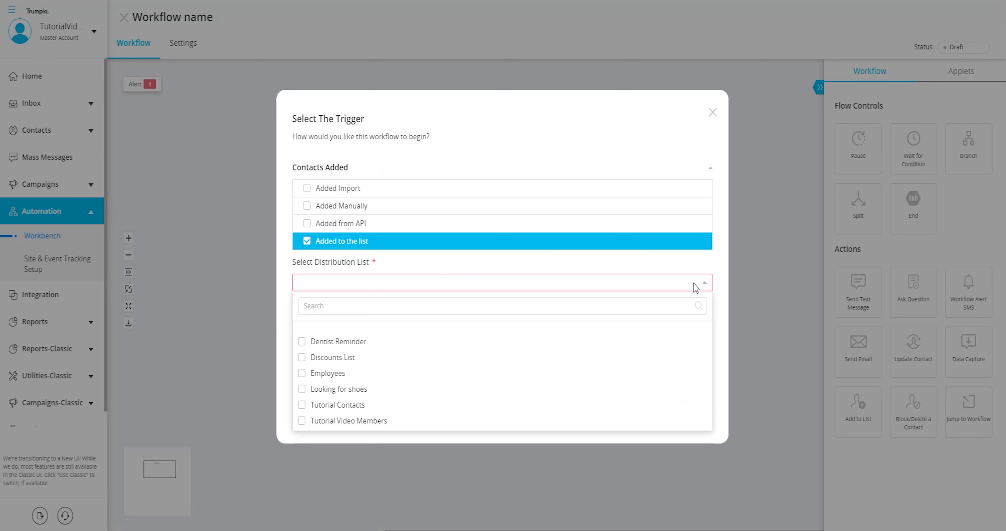
left_click(304, 373)
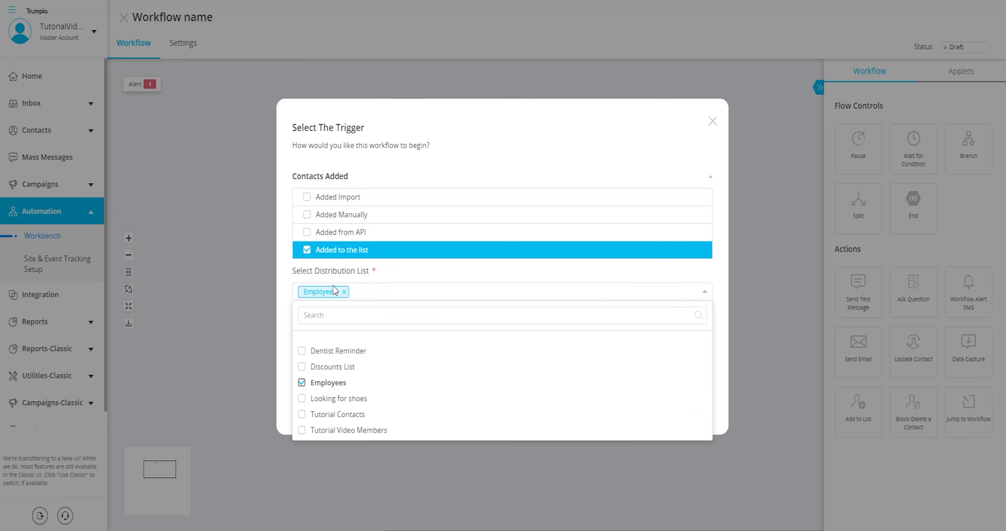
left_click(707, 276)
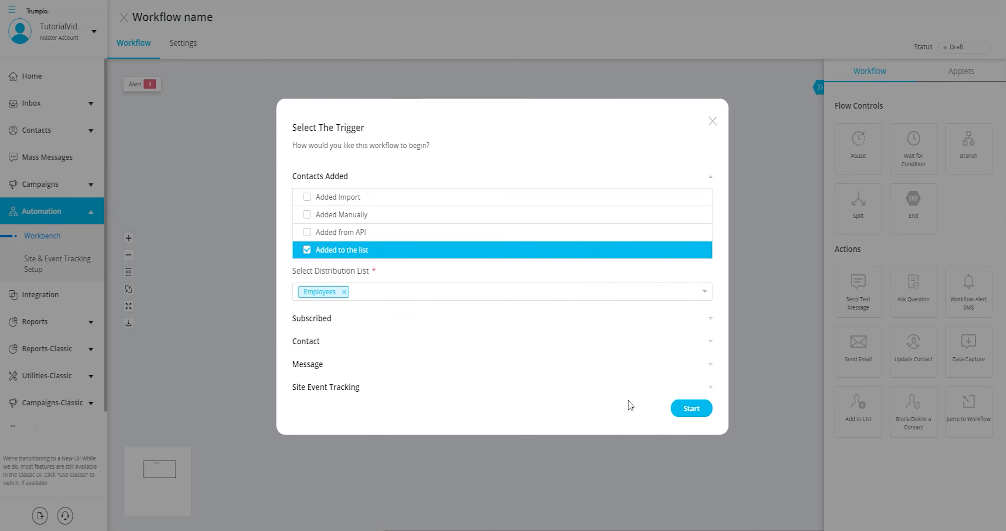
left_click(691, 408)
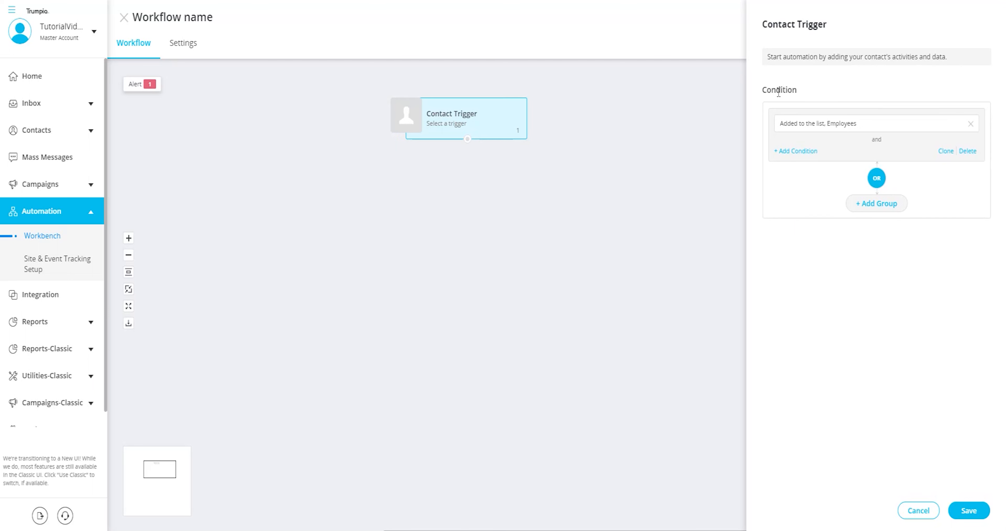
- Save the Contact Trigger condition Added to the list, Employees
left_click_drag(764, 24, 838, 33)
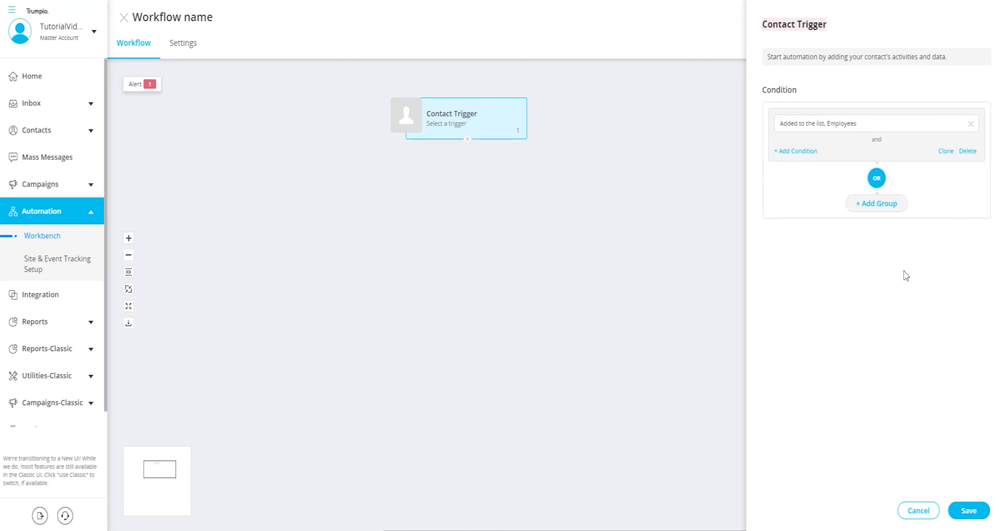
left_click(969, 512)
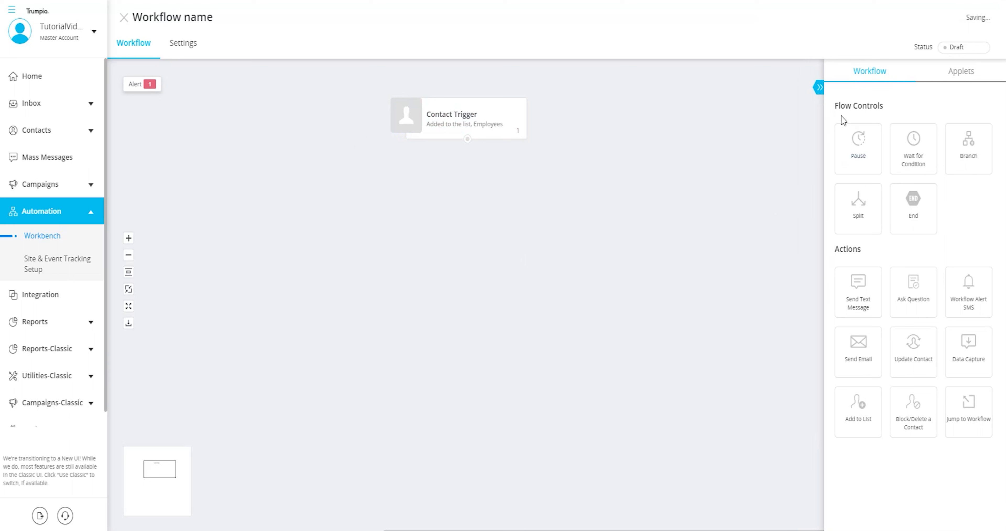
- Drop an Ask Question step onto the canvas beneath the Contact Trigger node
left_click_drag(834, 105, 881, 107)
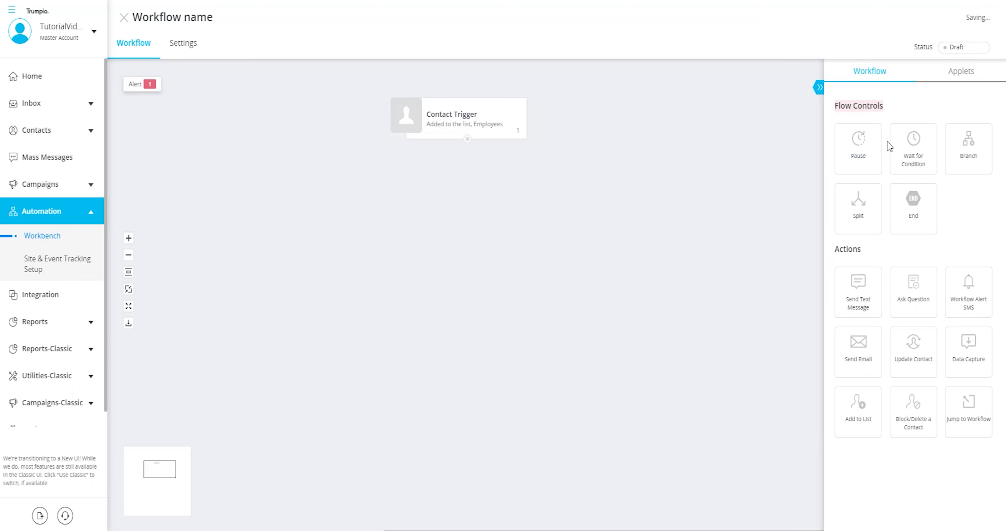
left_click_drag(834, 250, 861, 249)
left_click(884, 258)
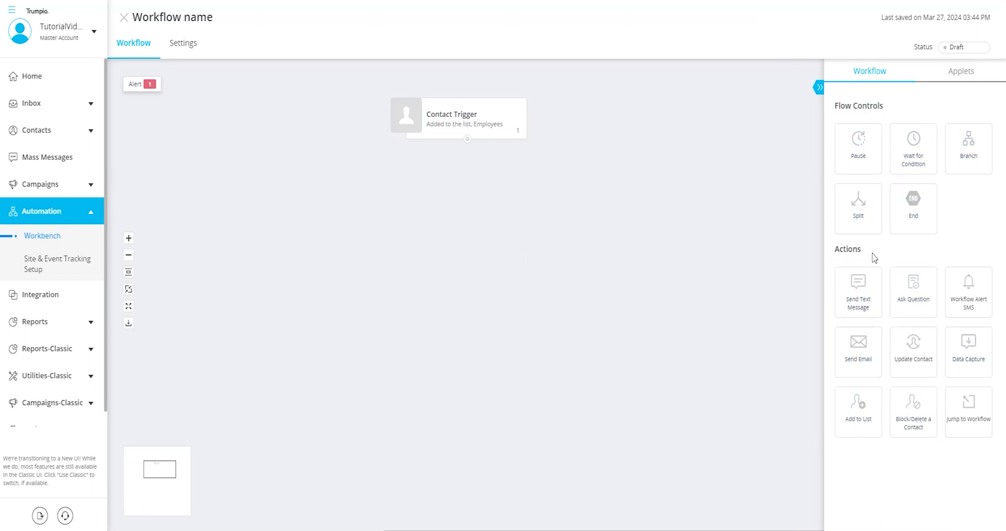
left_click_drag(915, 295, 403, 192)
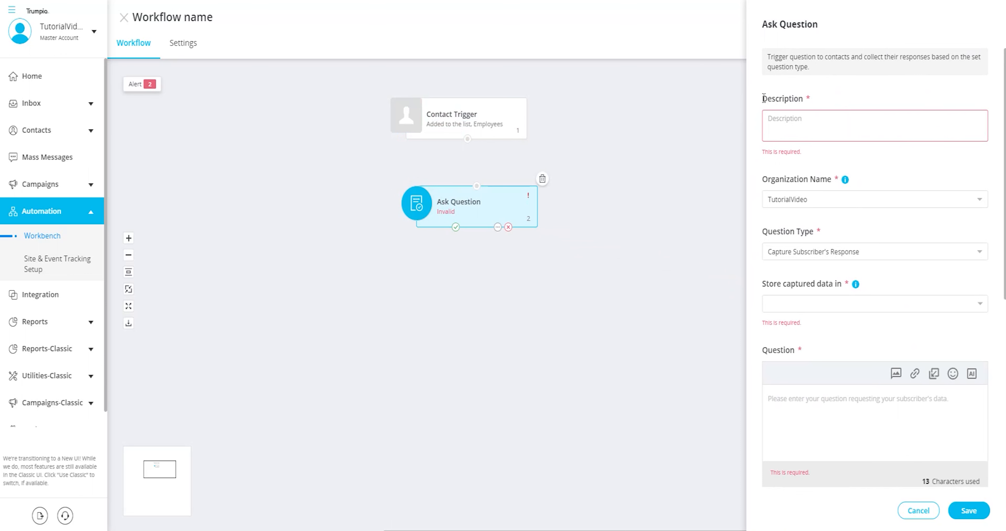
left_click(778, 124)
type("Survey Question 1")
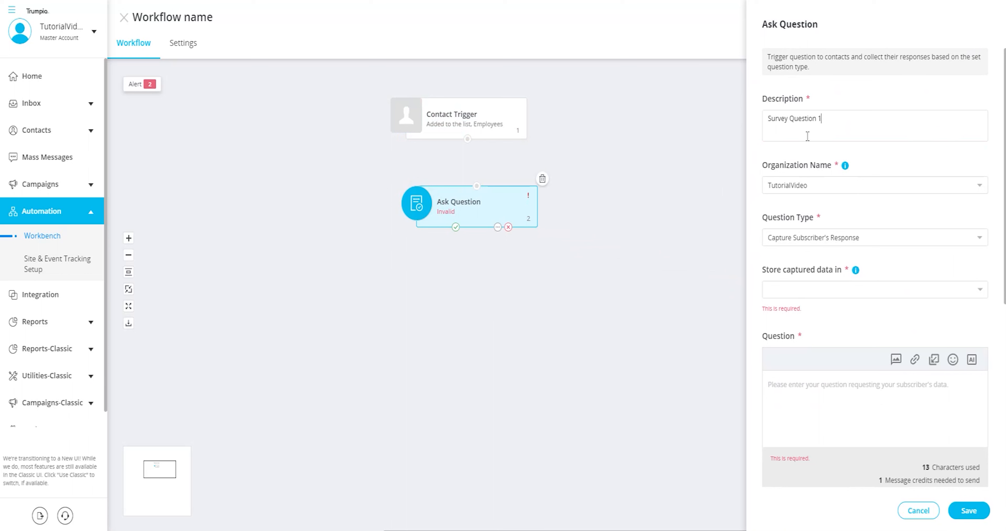
left_click_drag(762, 168, 824, 164)
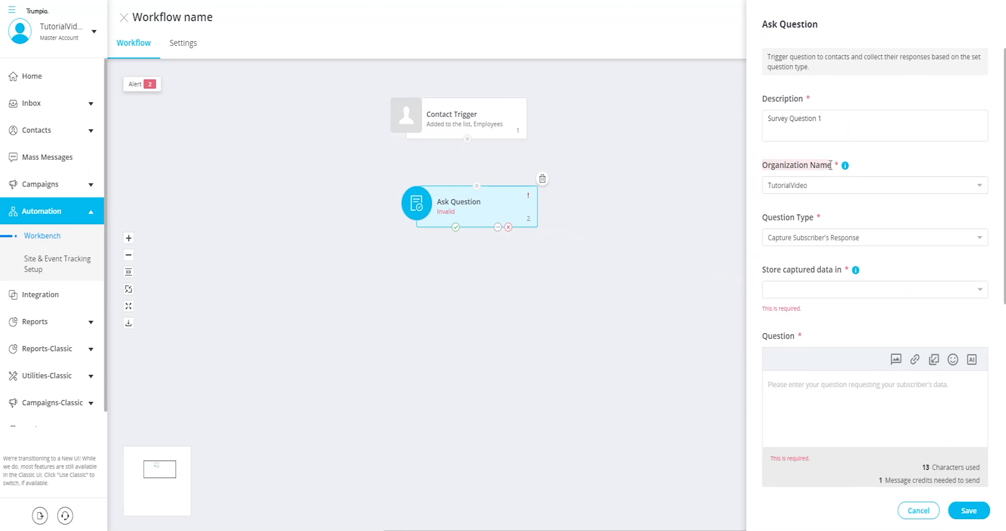
left_click_drag(762, 218, 815, 217)
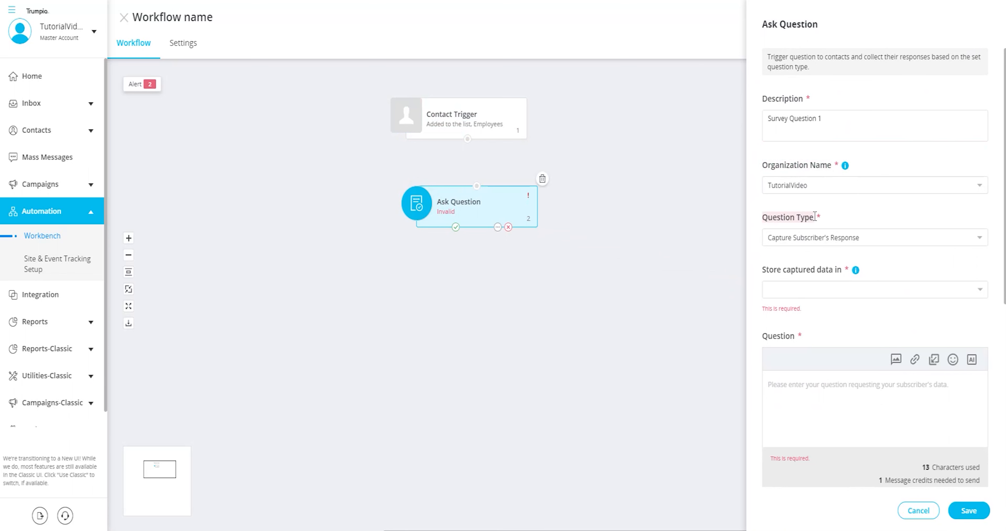
left_click(983, 240)
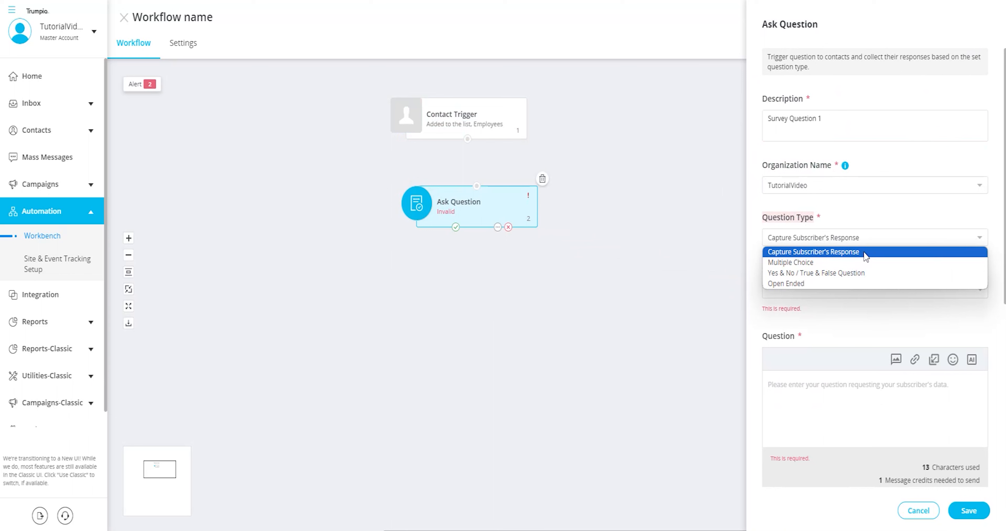
left_click(950, 241)
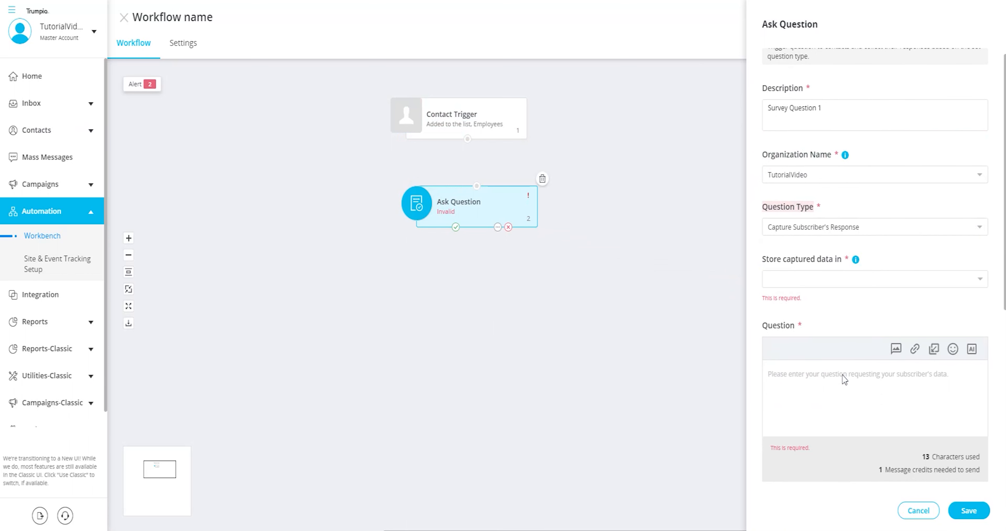
scroll(843, 381, "down", 4)
scroll(839, 371, "up", 4)
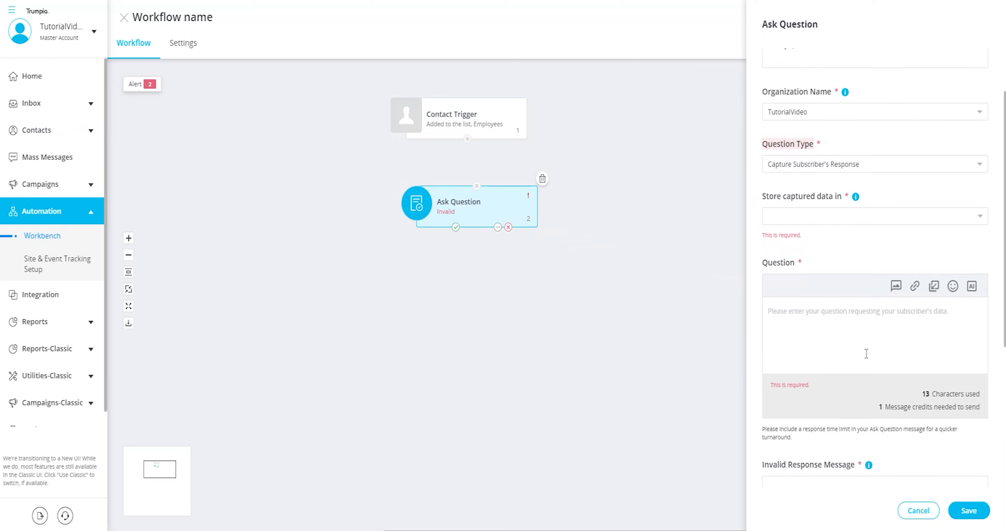
- Preview the Multiple Choice and Yes & No / True & False question types
left_click(960, 238)
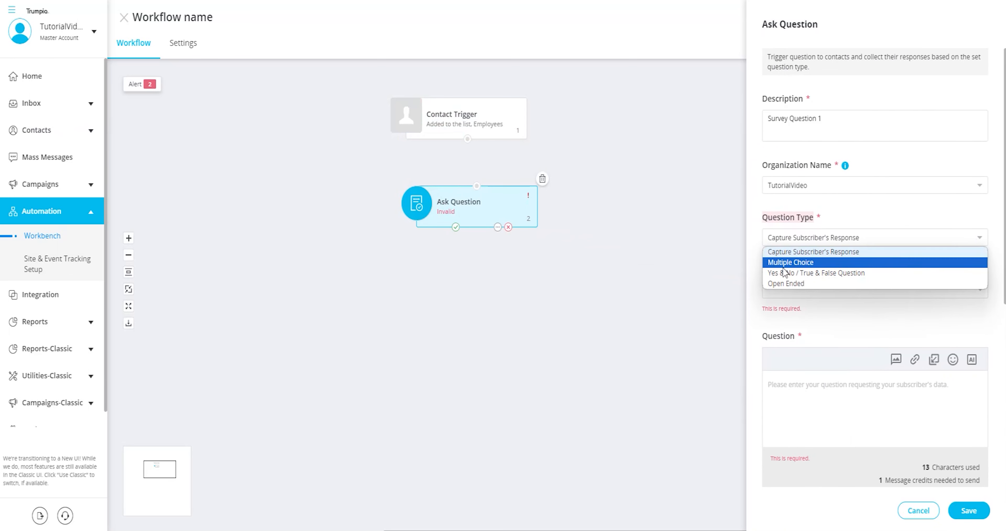
left_click(797, 265)
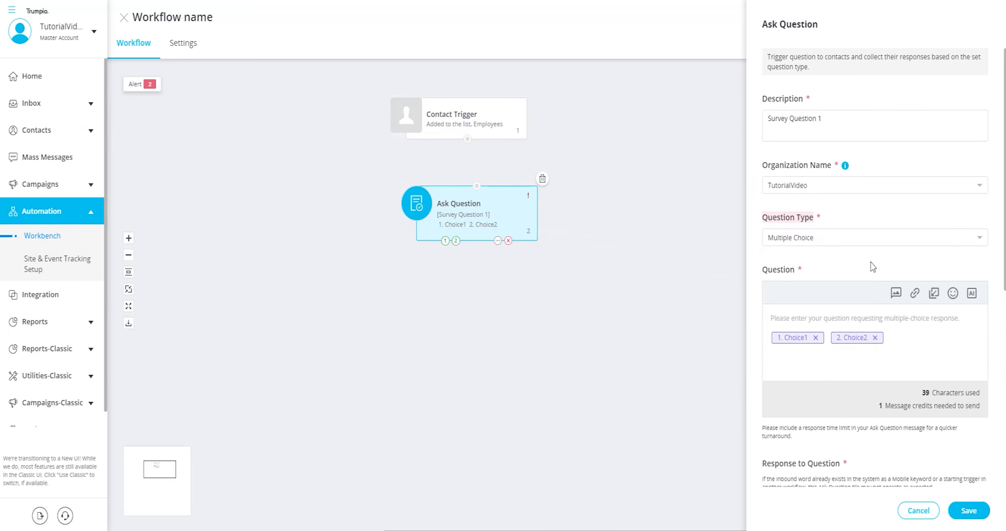
scroll(871, 265, "down", 2)
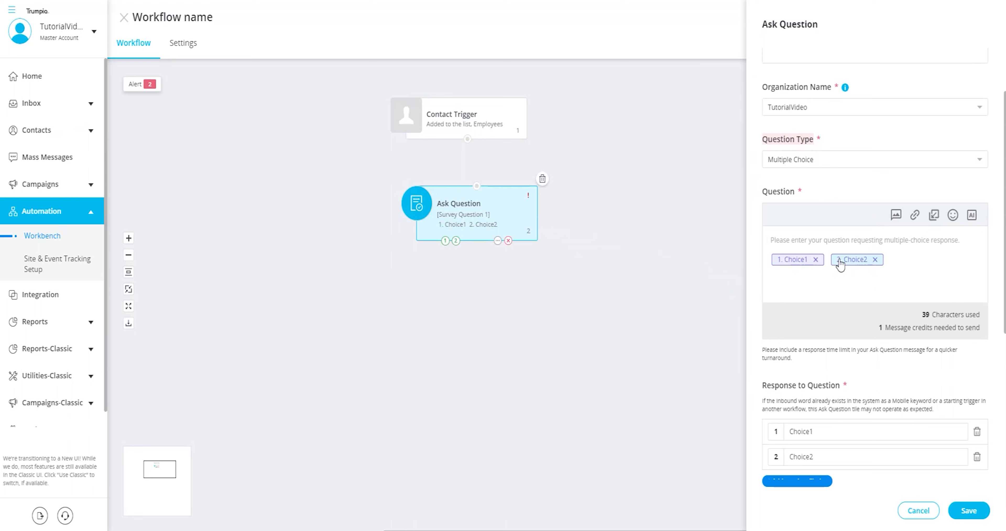
scroll(899, 294, "down", 2)
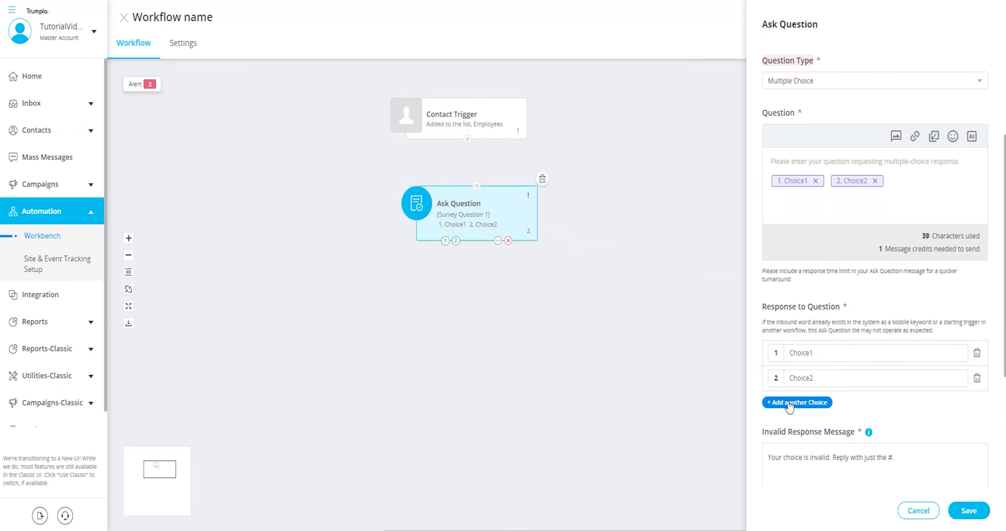
scroll(914, 305, "up", 4)
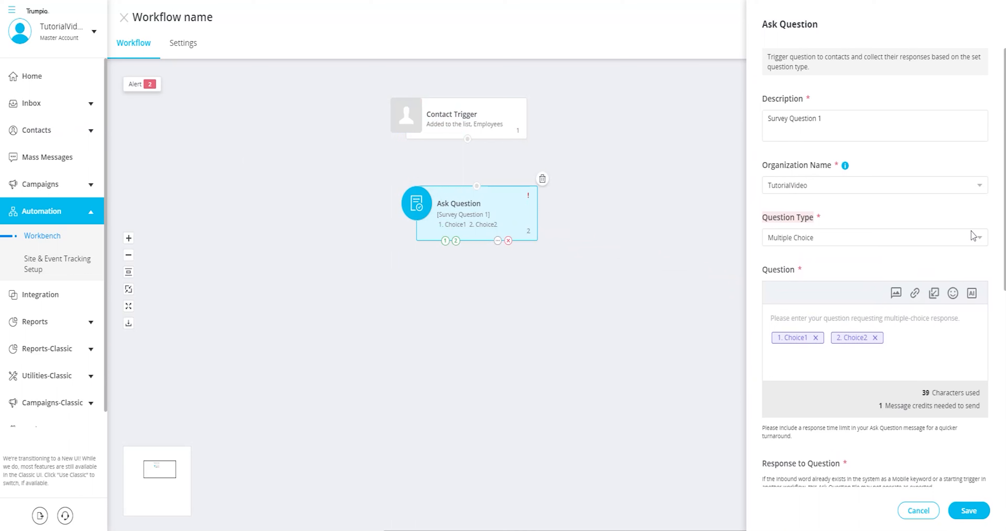
left_click(981, 239)
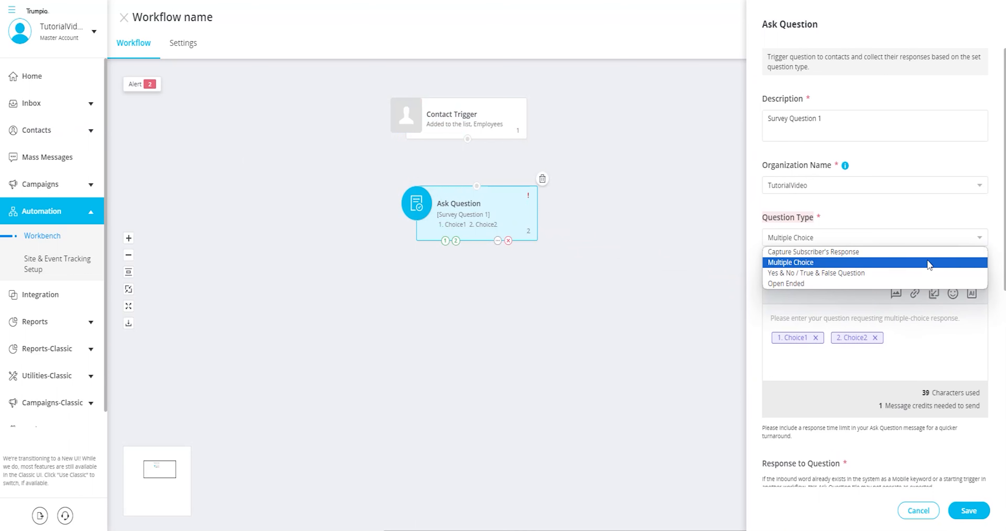
left_click(864, 275)
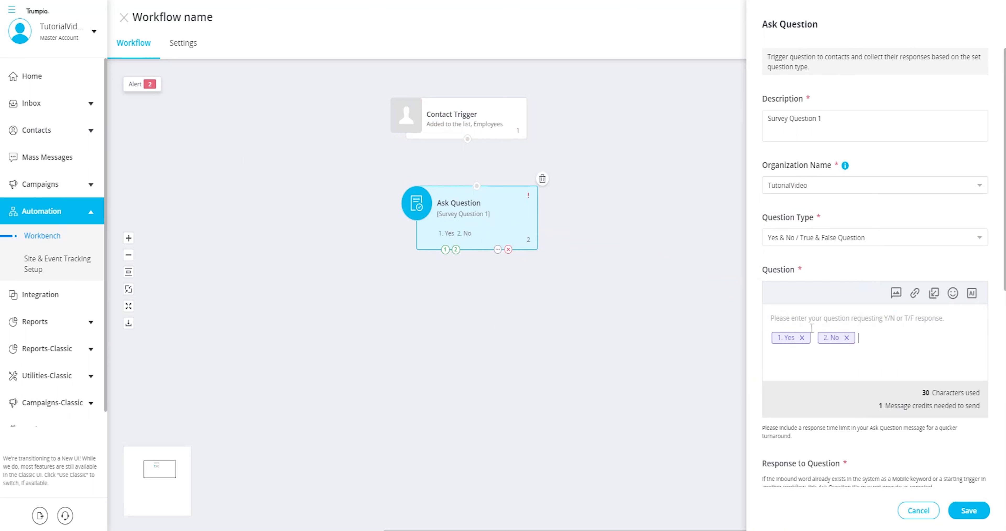
scroll(872, 337, "down", 2)
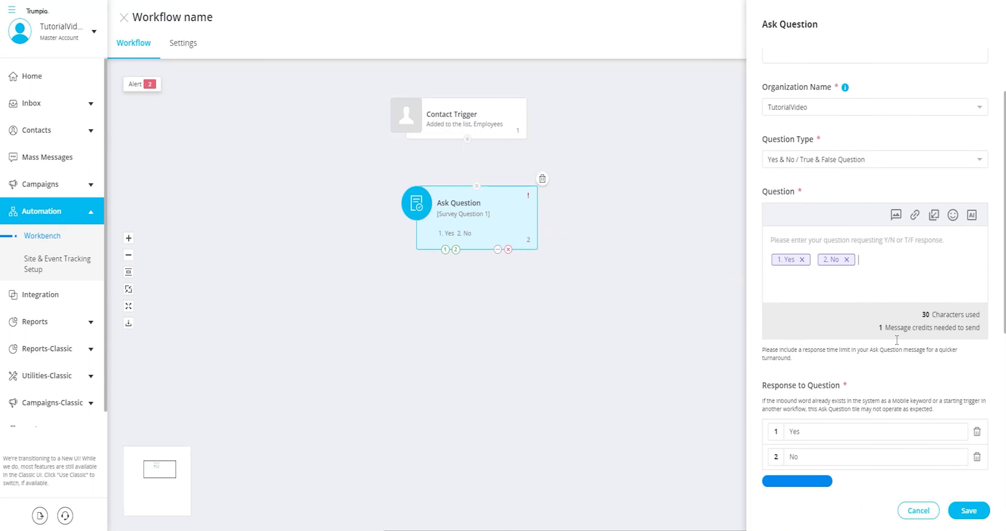
scroll(897, 340, "down", 2)
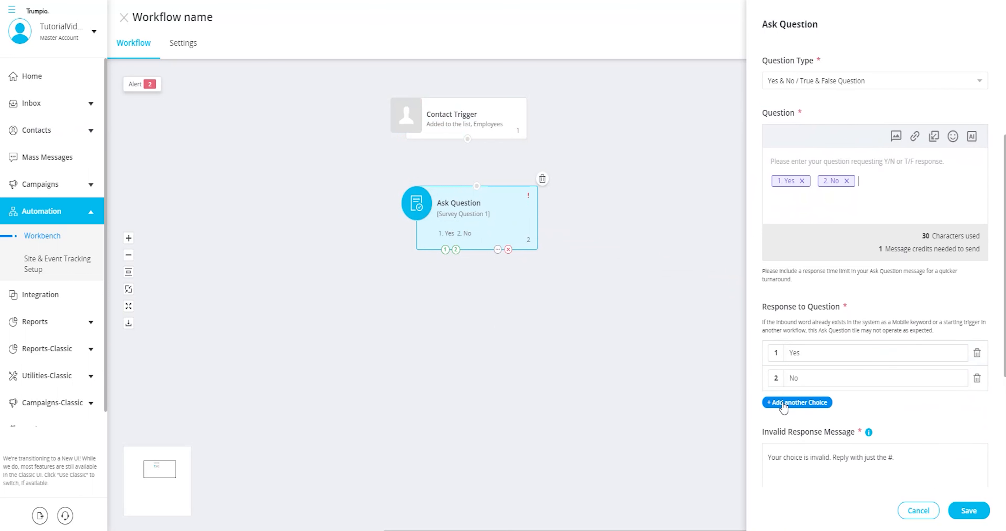
scroll(922, 390, "up", 4)
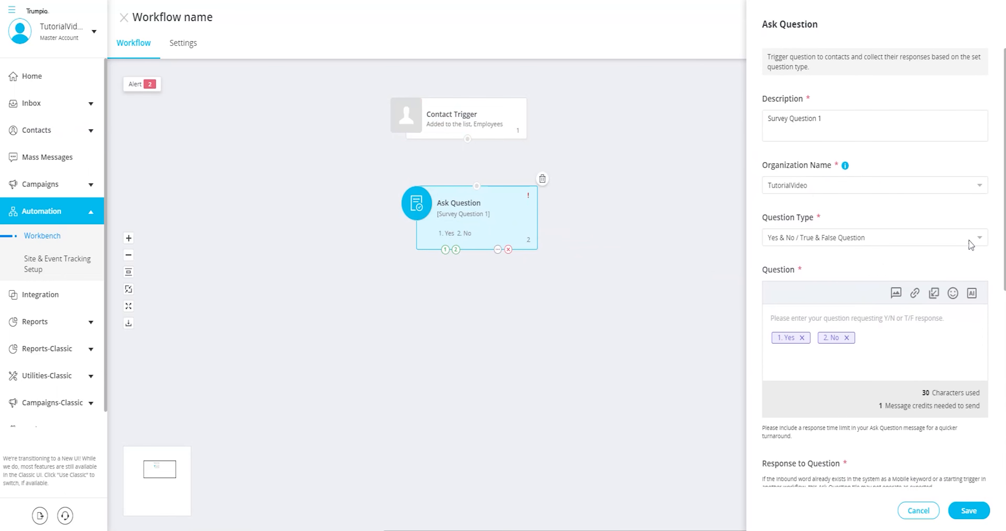
- Try Open Ended, then settle on Multiple Choice with Choice1 and Choice2
left_click(971, 245)
left_click(868, 284)
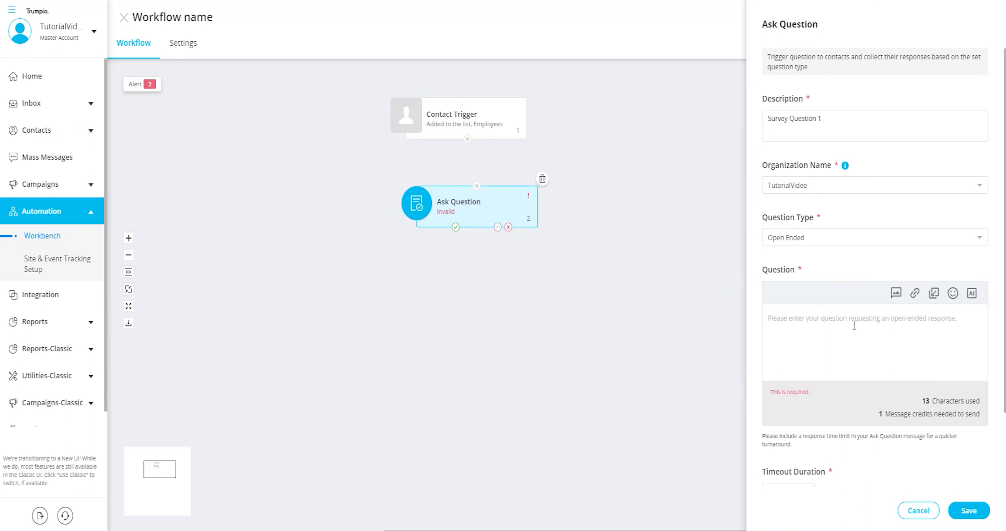
scroll(898, 359, "down", 3)
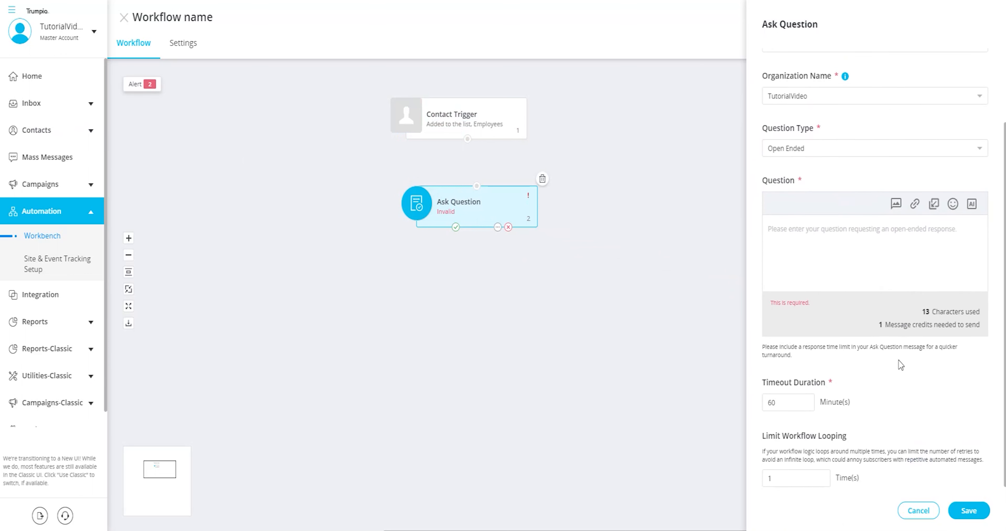
scroll(898, 361, "up", 3)
left_click(981, 241)
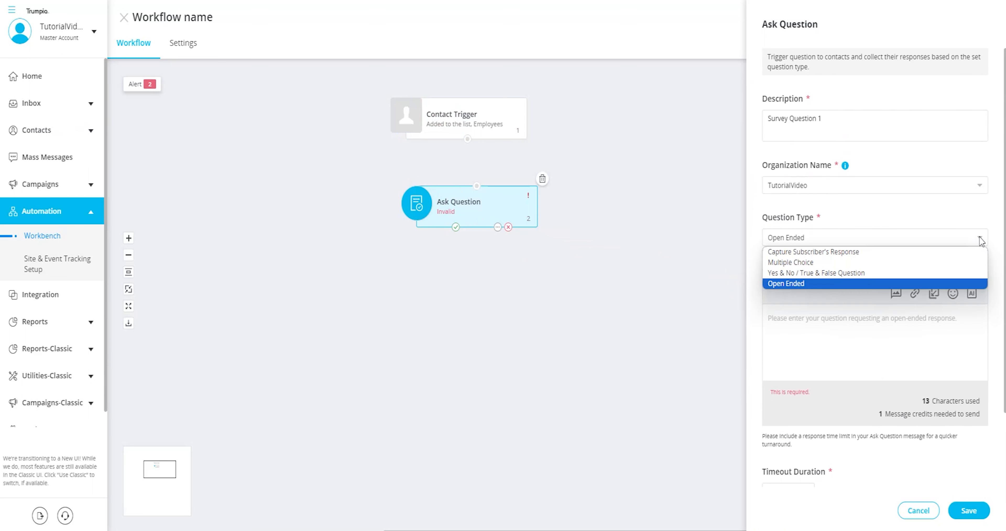
left_click(795, 262)
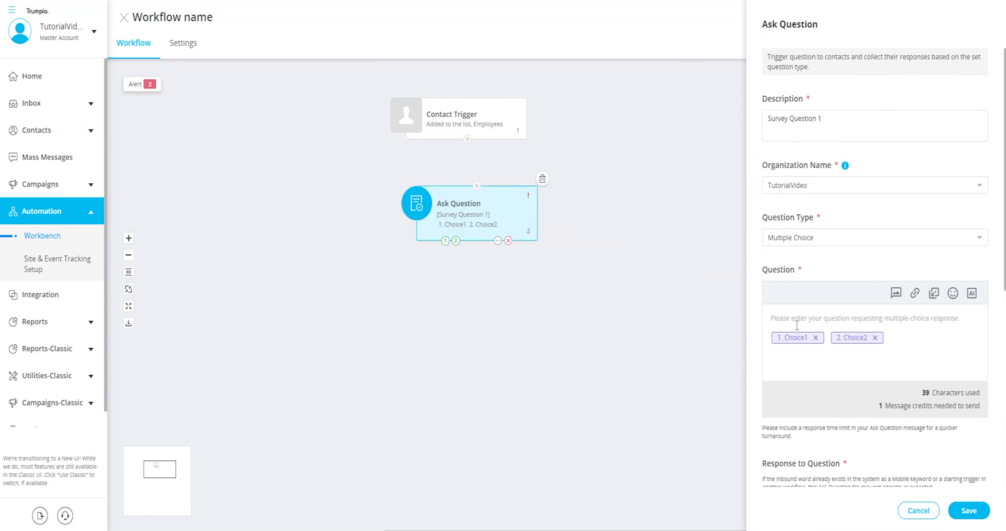
left_click(794, 318)
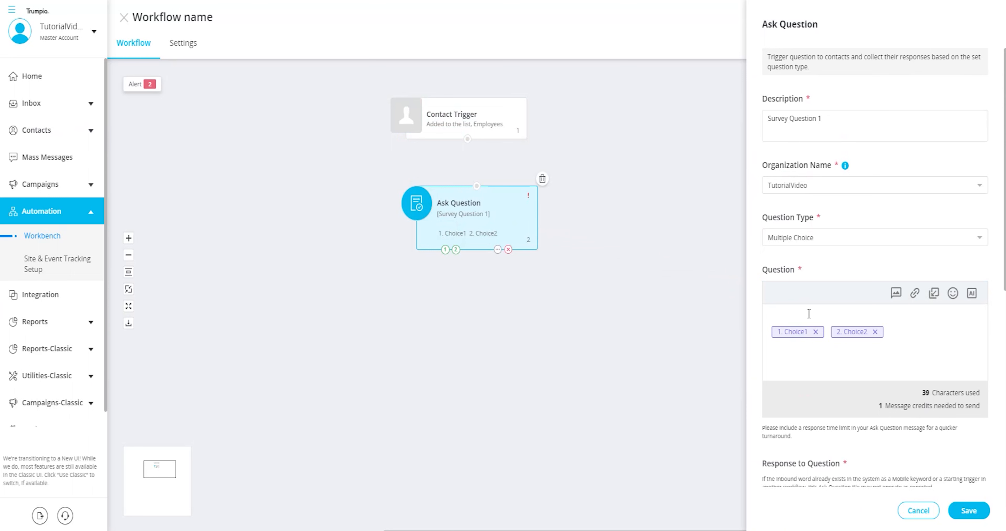
- Enter the question 'How did you like your service today?' with Satisfied as choice 1
type("How did you like your service today?")
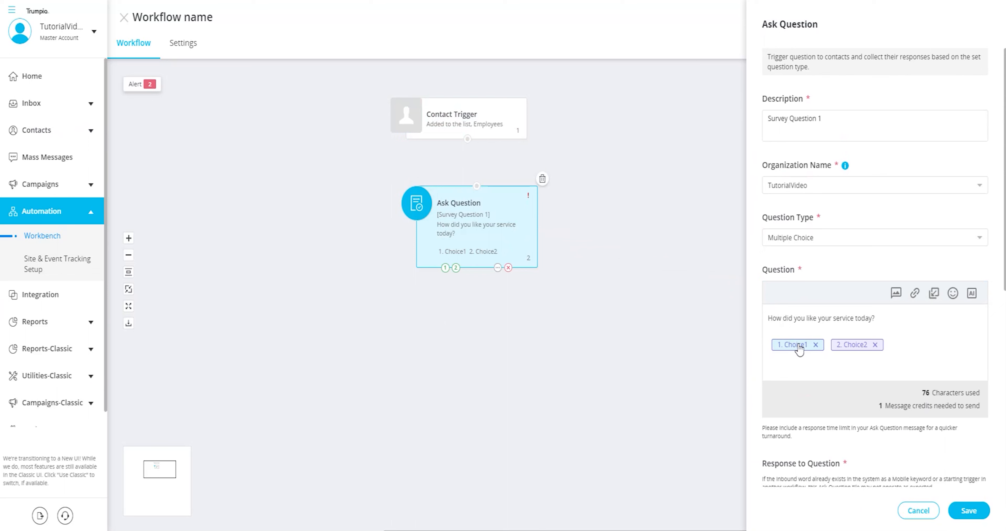
scroll(804, 351, "down", 4)
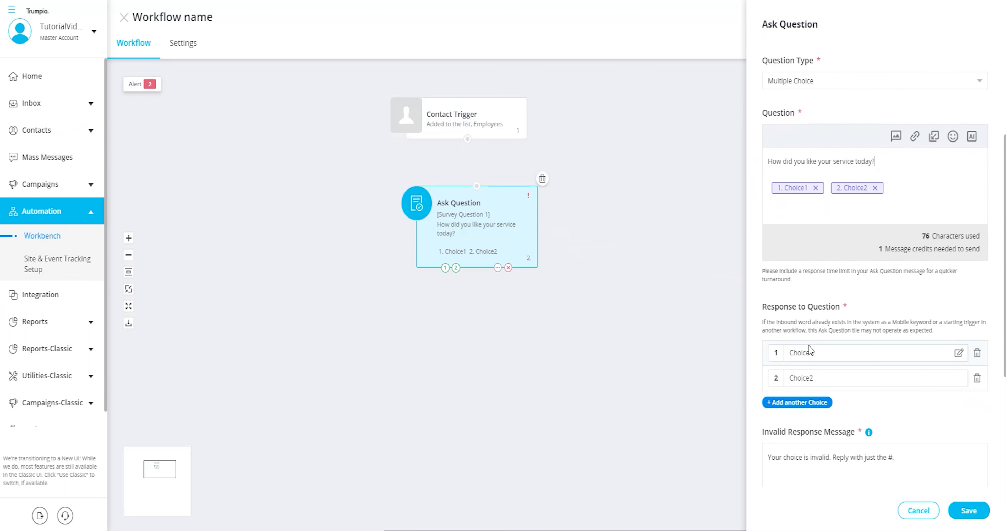
left_click(836, 354)
left_click_drag(830, 354, 786, 359)
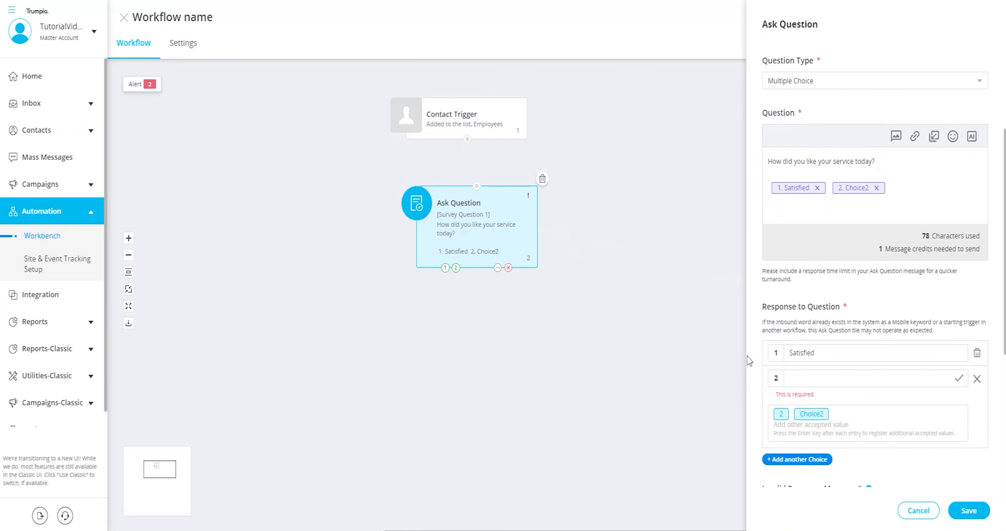
- Set choice 2 to Neither satisfied nor dissatisfied and add a third choice, Dissatisfied
left_click(808, 375)
type("Neither satisfied nor dissatisfied")
left_click(960, 379)
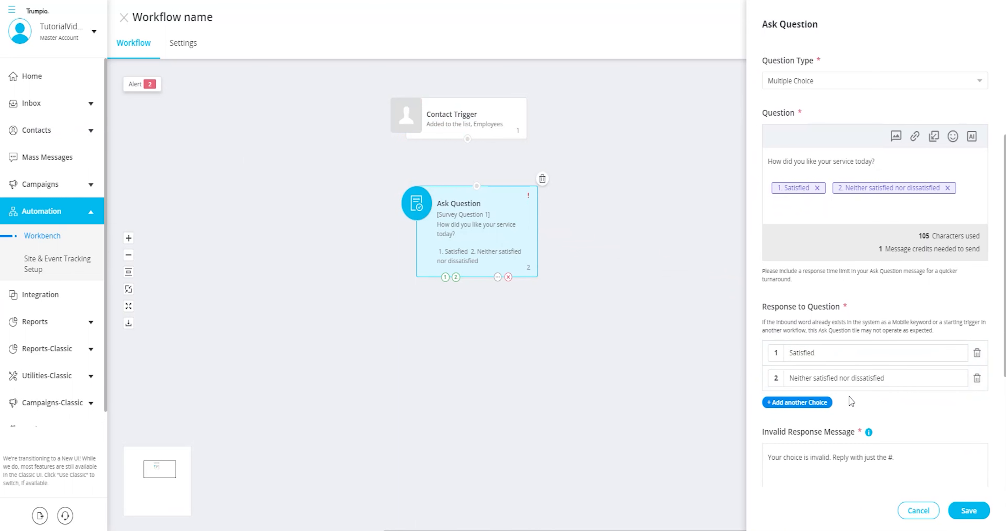
left_click(807, 404)
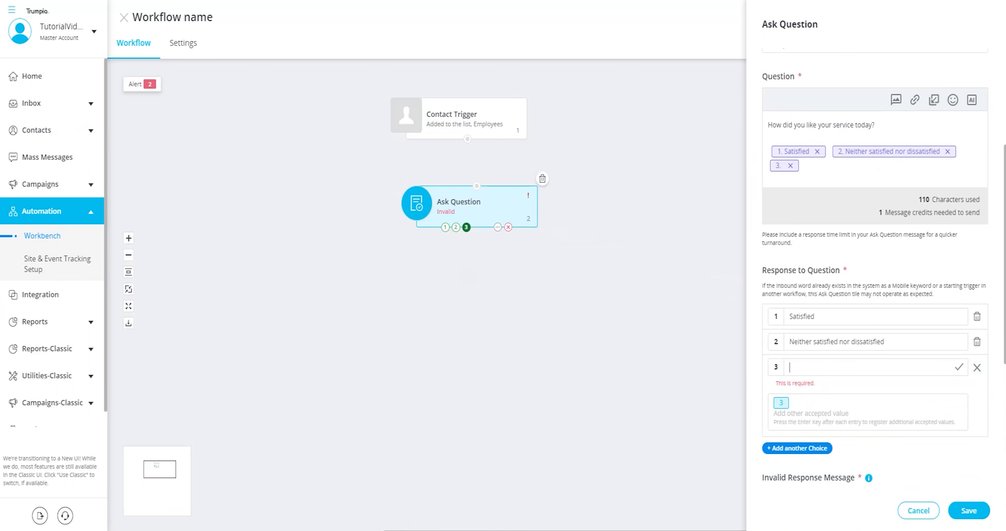
left_click(815, 371)
type("Dissatisfied")
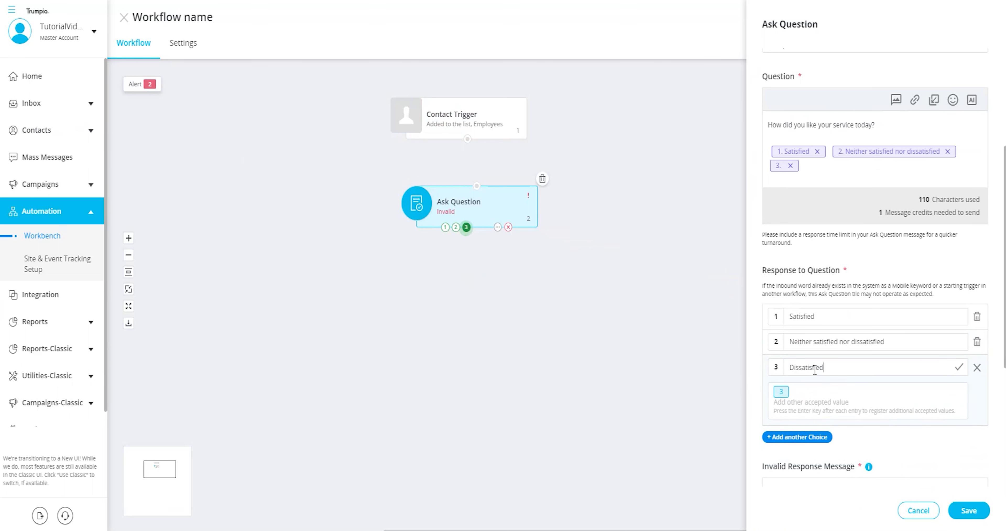
left_click(959, 368)
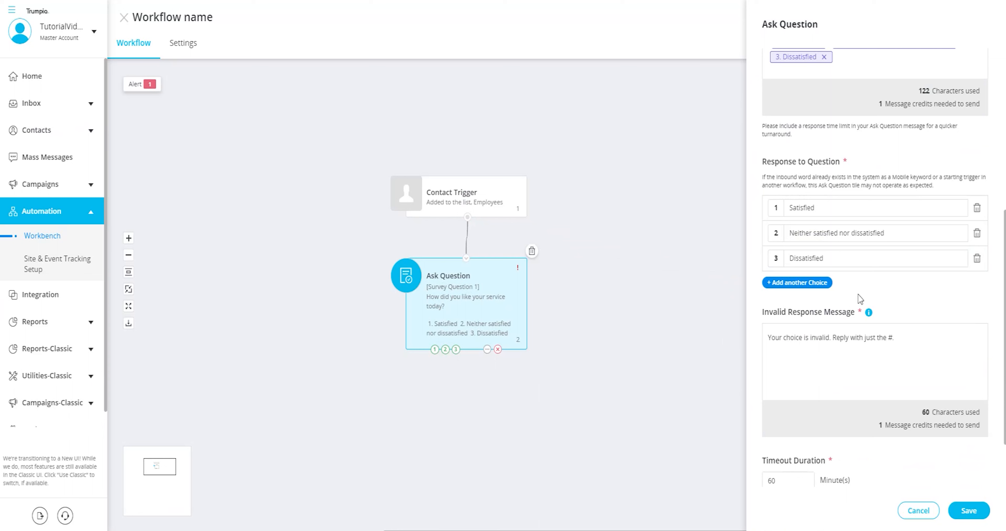
- Keep the invalid-response message, 60-minute timeout and looping limit 1, then save the question
scroll(771, 300, "down", 2)
left_click_drag(760, 235, 857, 239)
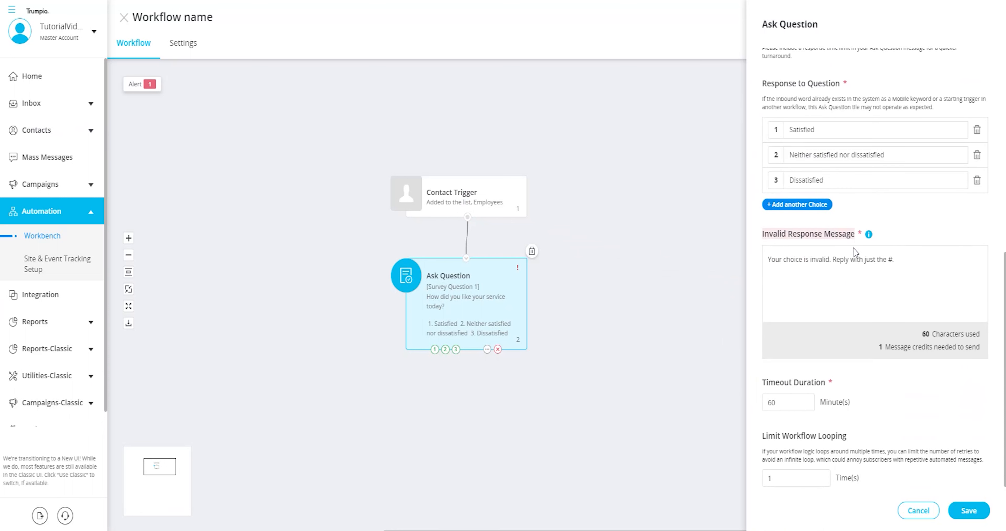
left_click_drag(767, 261, 897, 262)
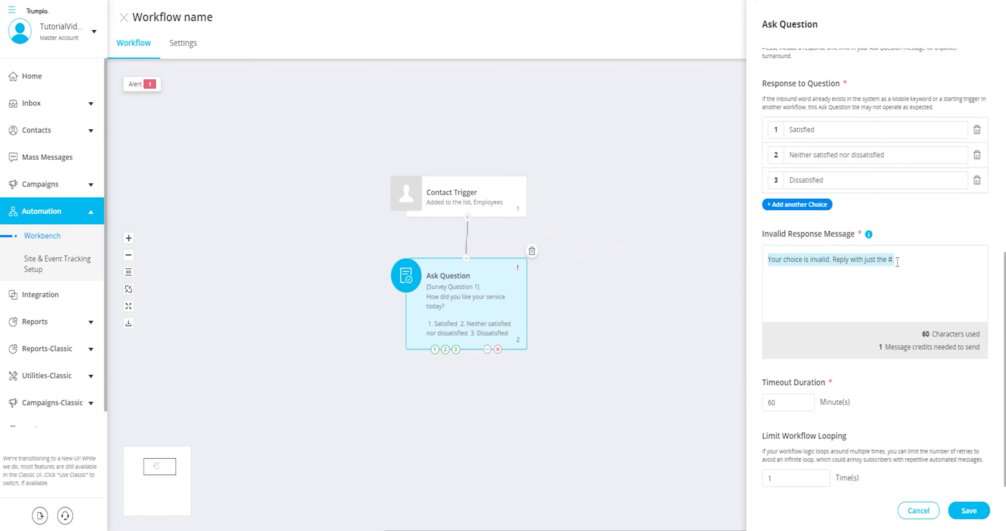
left_click(886, 291)
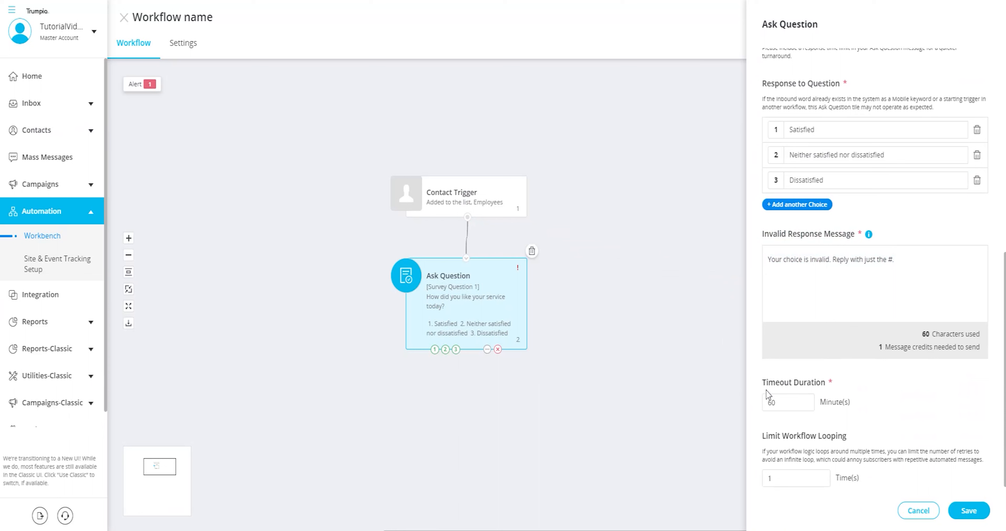
left_click_drag(757, 379, 747, 407)
left_click_drag(776, 402, 767, 408)
left_click_drag(941, 391, 911, 396)
left_click(911, 426)
left_click_drag(765, 435, 843, 440)
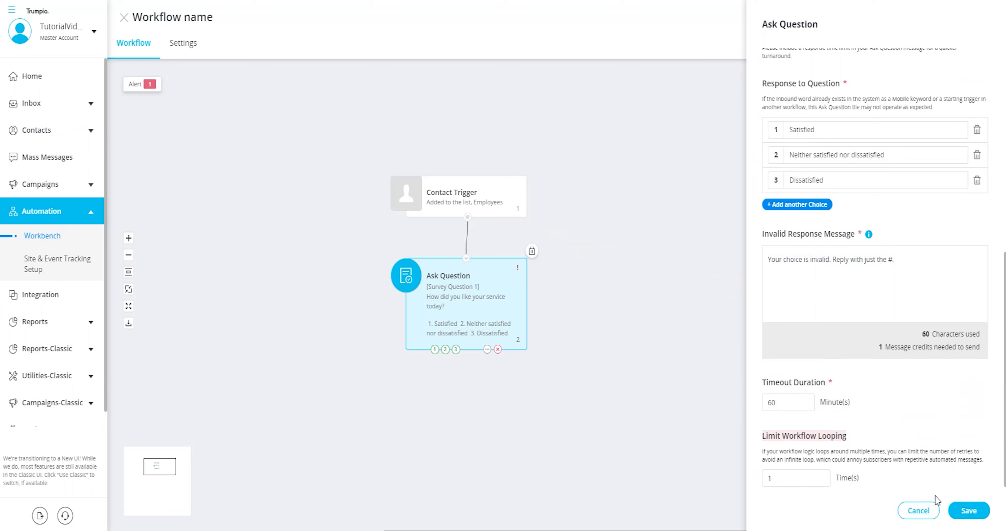
left_click(969, 512)
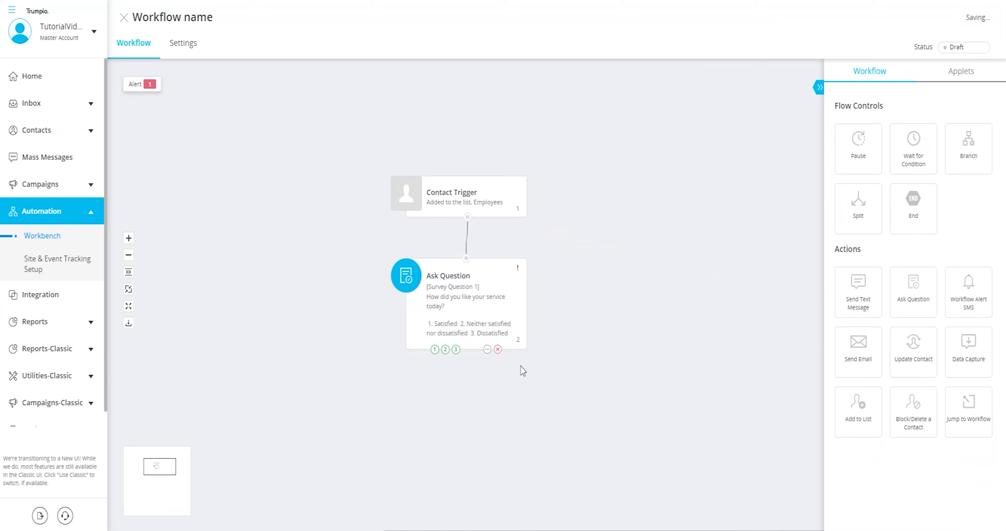
- Move the trigger and Survey Question 1 up and add a second Ask Question below
left_click(482, 206)
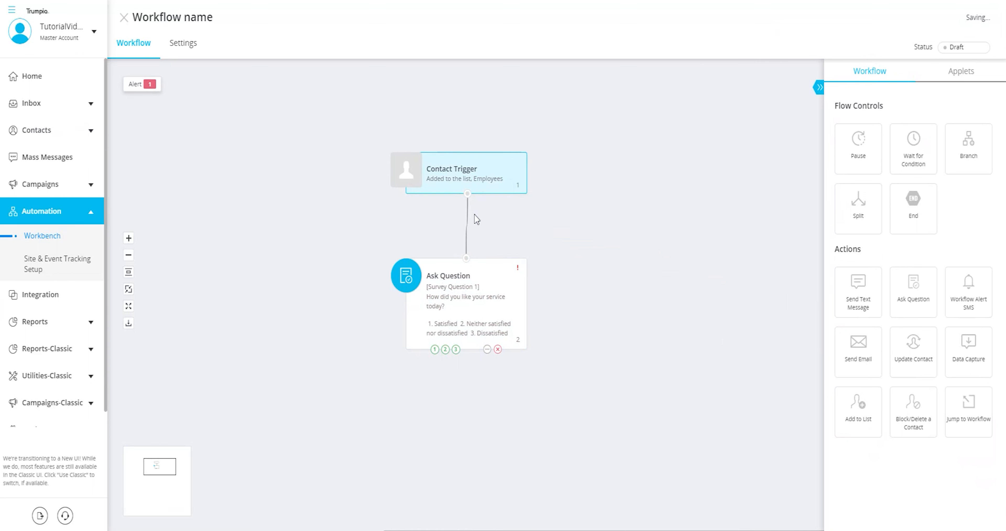
left_click(489, 291)
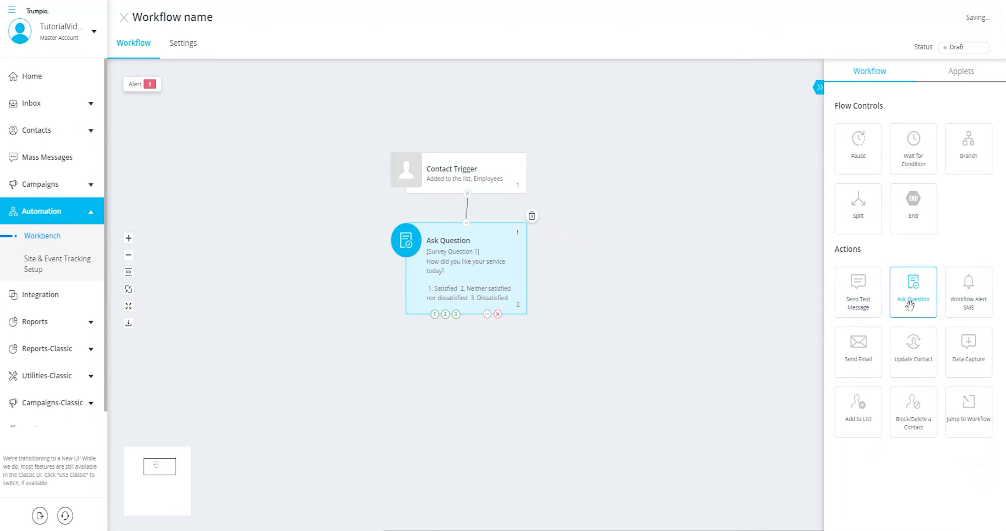
left_click_drag(910, 305, 296, 371)
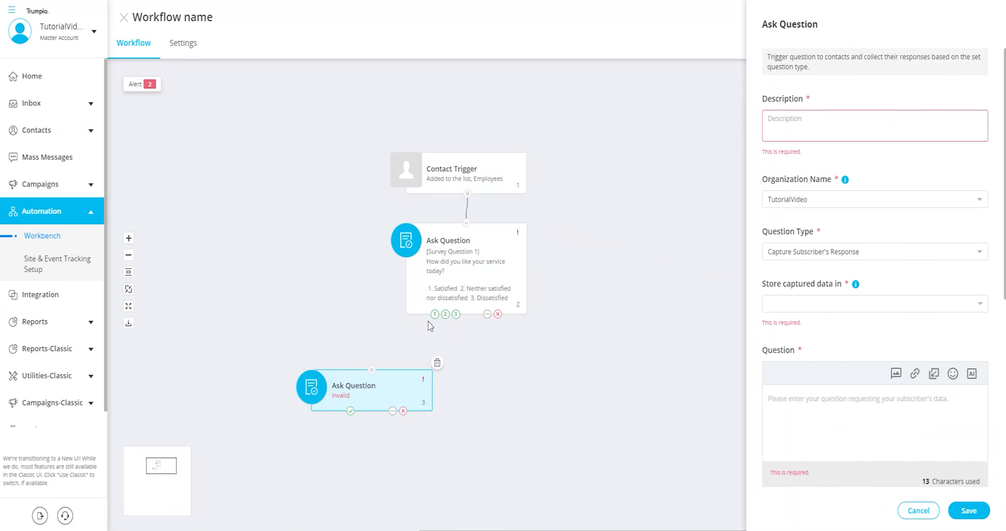
- Route the Satisfied and Neither satisfied nor dissatisfied answers into the new question
left_click(436, 316)
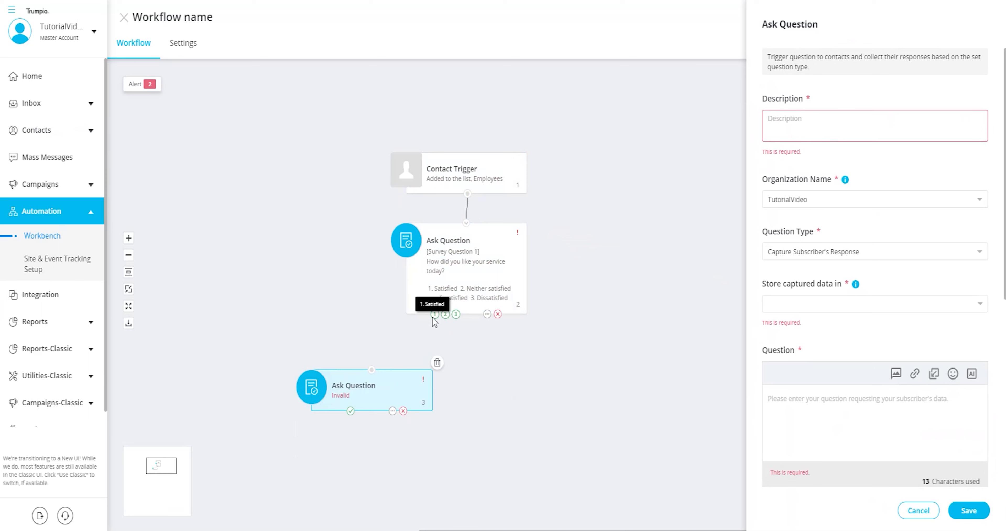
left_click_drag(434, 314, 372, 369)
left_click_drag(445, 314, 372, 369)
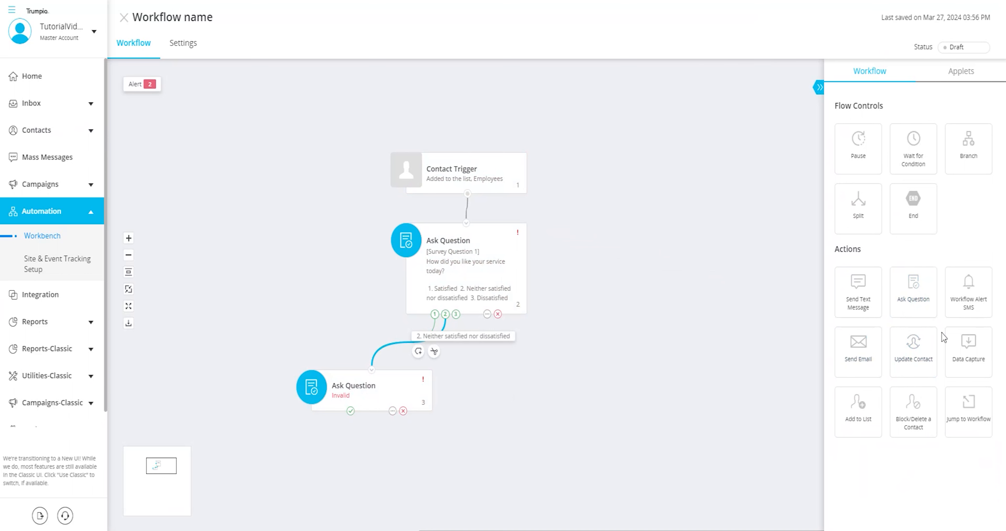
- Place an End step and an Add to List step on the canvas, leaving its settings unchanged
left_click_drag(914, 201, 667, 388)
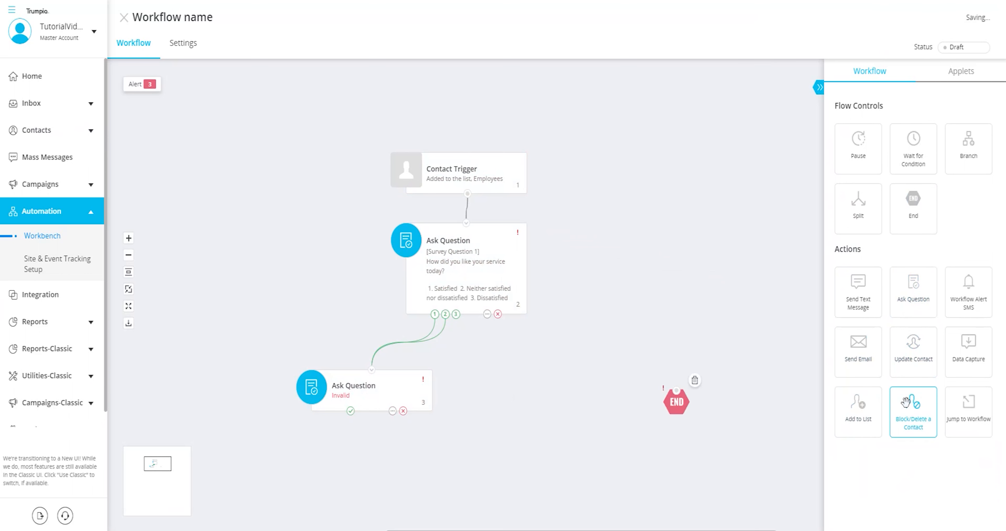
left_click_drag(855, 409, 512, 371)
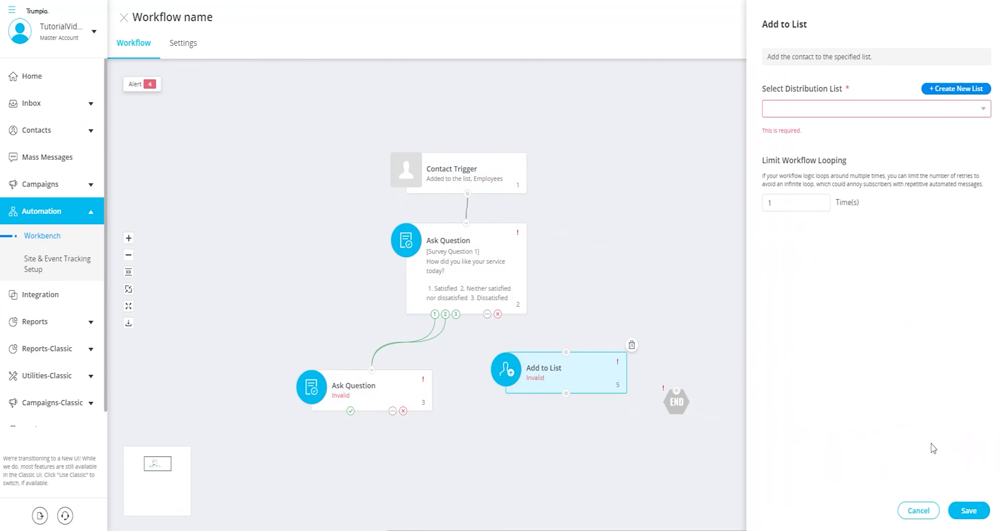
left_click(917, 510)
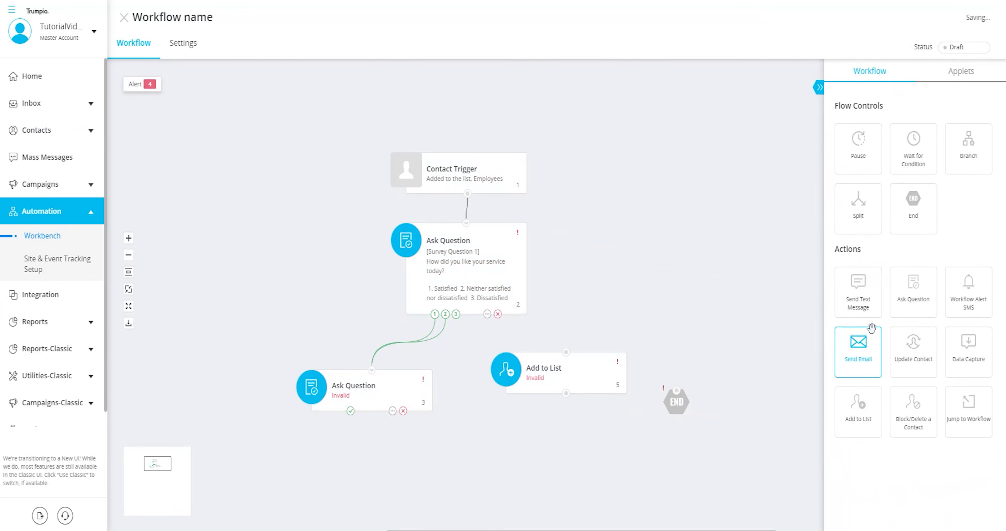
- Add a Send Text Message step below End and arrange it with the Add to List step
left_click_drag(862, 297, 502, 438)
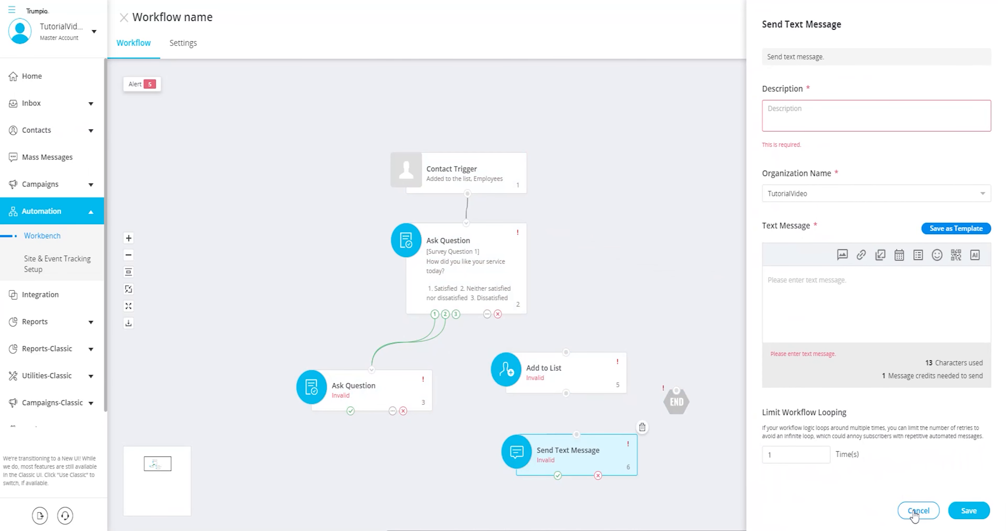
left_click(918, 510)
left_click_drag(589, 440, 566, 448)
left_click_drag(565, 374, 560, 387)
left_click_drag(561, 387, 560, 393)
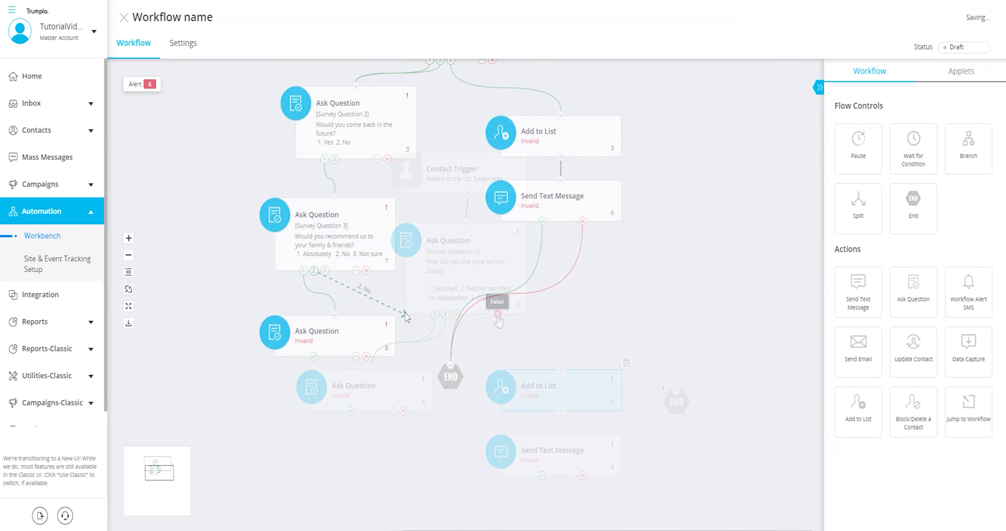
- Link Survey Question 3's 'No' and 'Not sure' answers to End and reposition Ask Question step 8
left_click_drag(406, 316, 451, 365)
left_click_drag(319, 331, 302, 371)
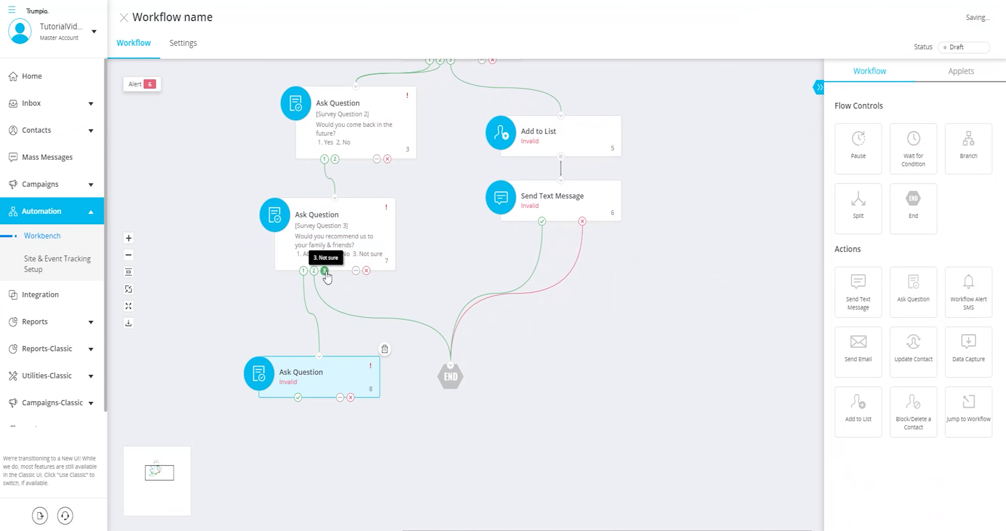
left_click_drag(325, 271, 452, 365)
mouse_move(338, 377)
left_mouse_down()
mouse_move(342, 360)
mouse_move(342, 372)
left_mouse_up()
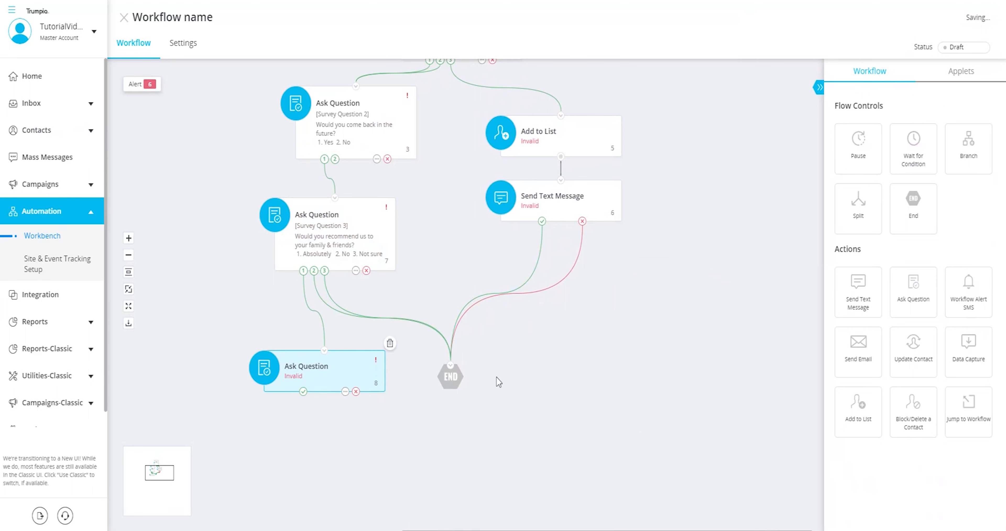
scroll(499, 382, "up", 2)
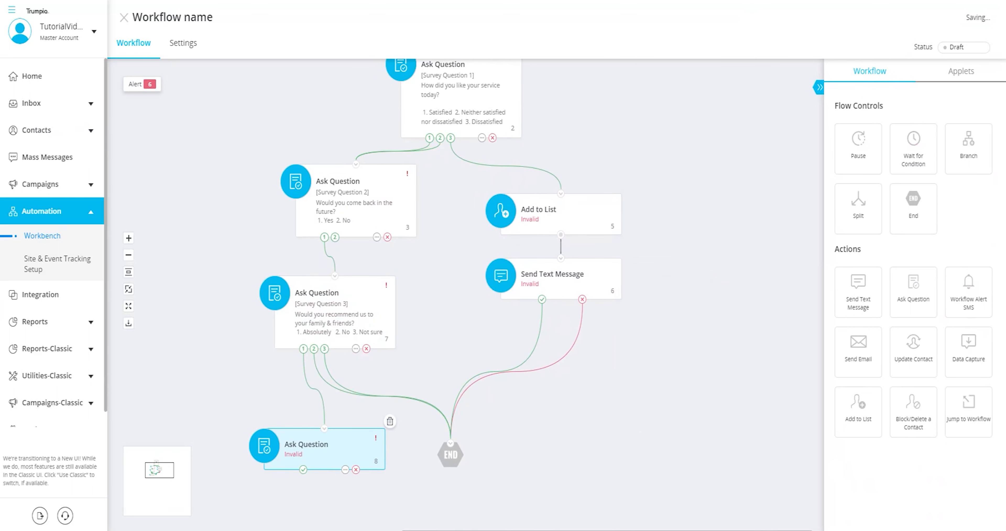